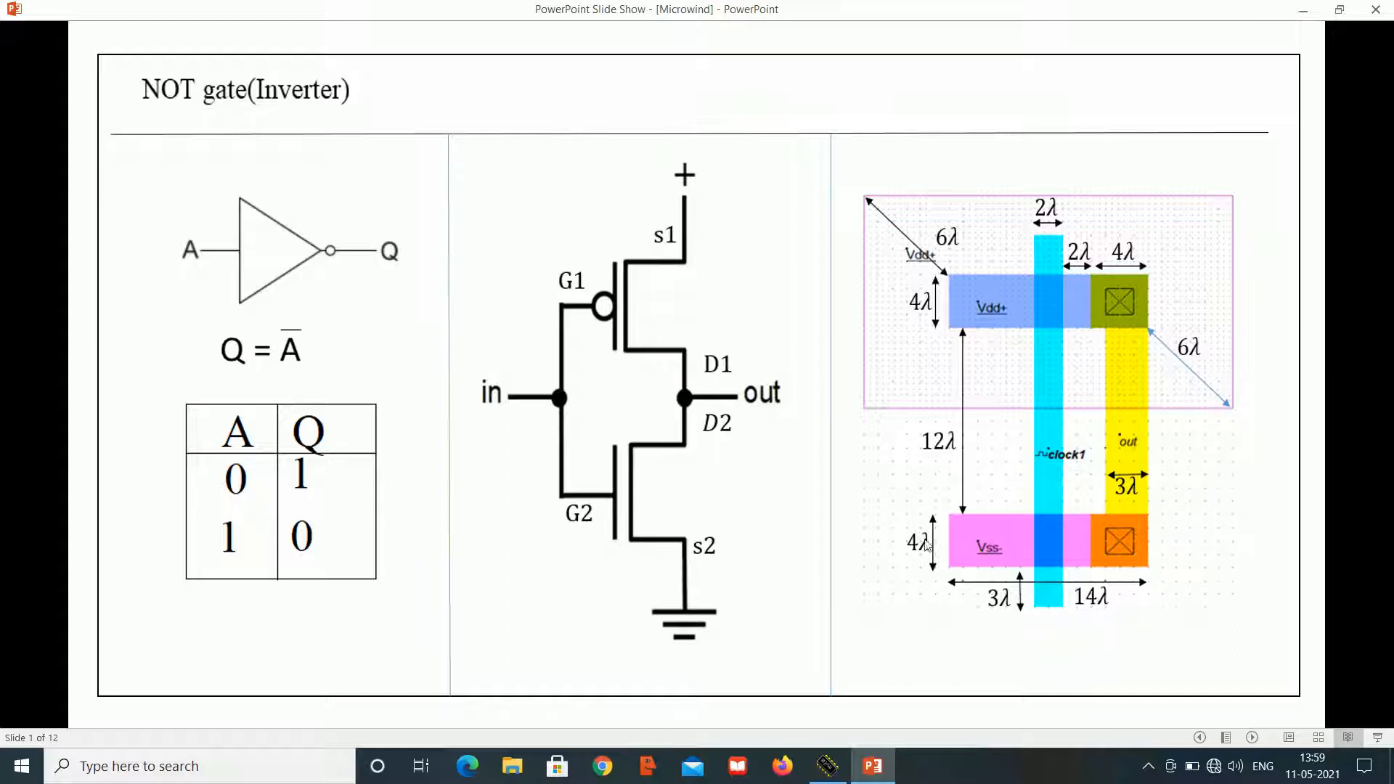
Step: Switch to Microwind and draw an N+ diffusion box 14 x 4 lambda in the empty layout
left_click(831, 764)
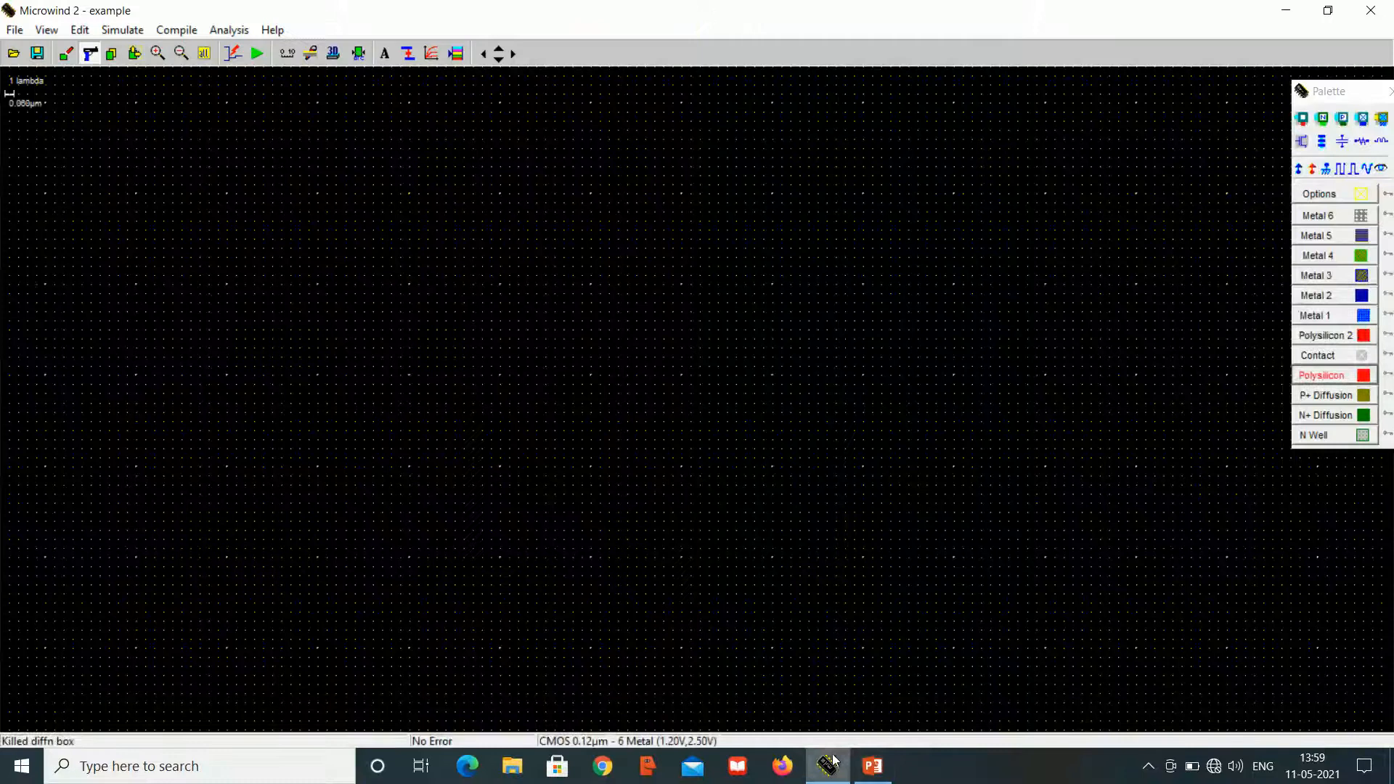
left_click(1322, 414)
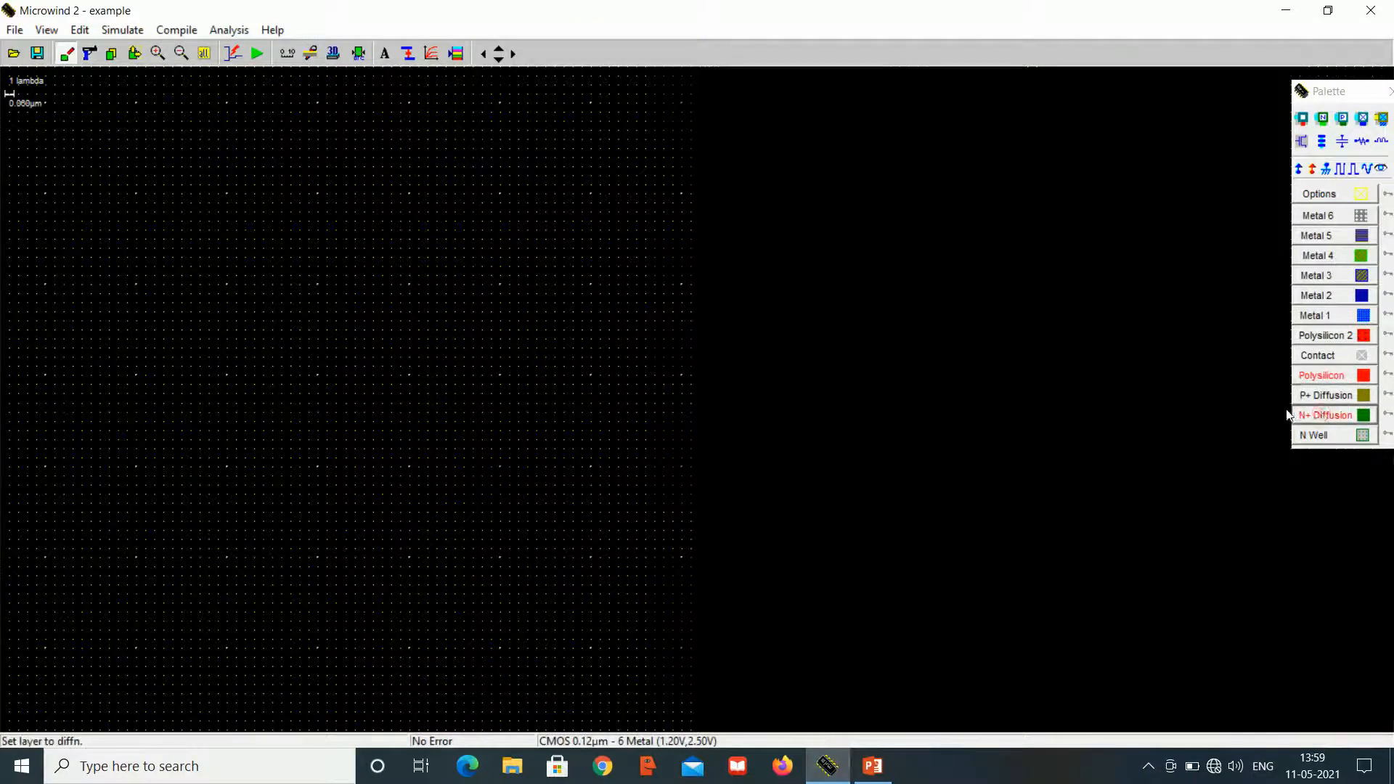
left_click_drag(510, 385, 638, 425)
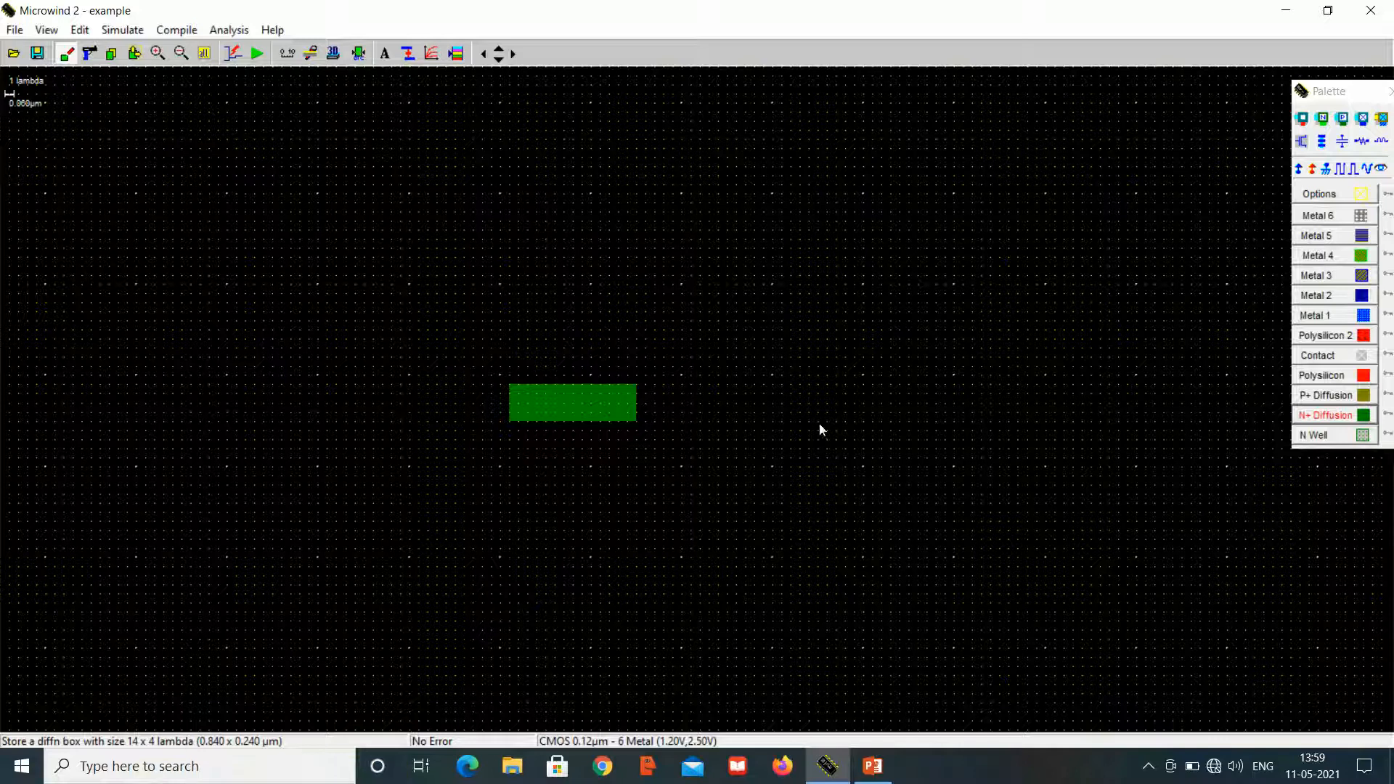
Step: Check the inverter slide's spacing, then draw a 17 x 12 lambda polysilicon guide box diagonally above the N+ diffusion's upper-left corner
left_click(872, 766)
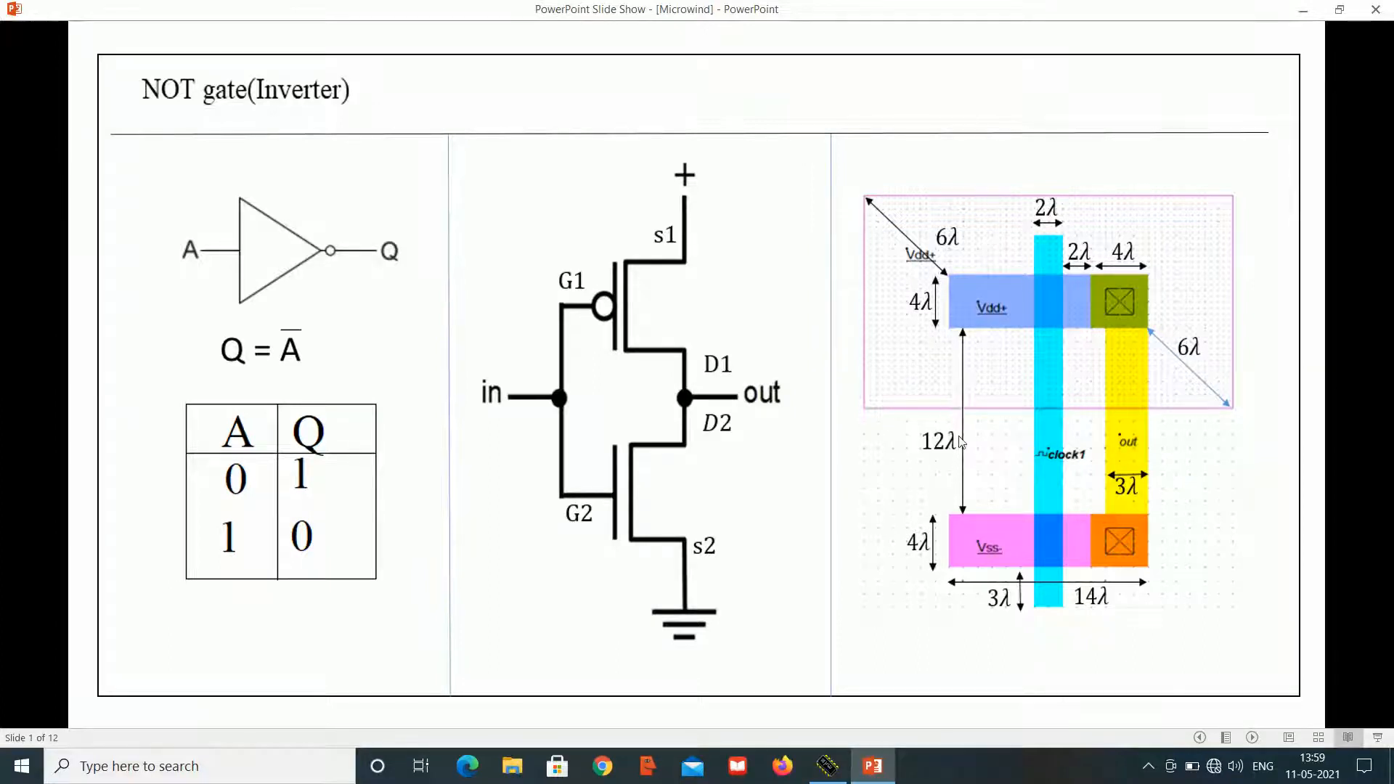
left_click(828, 766)
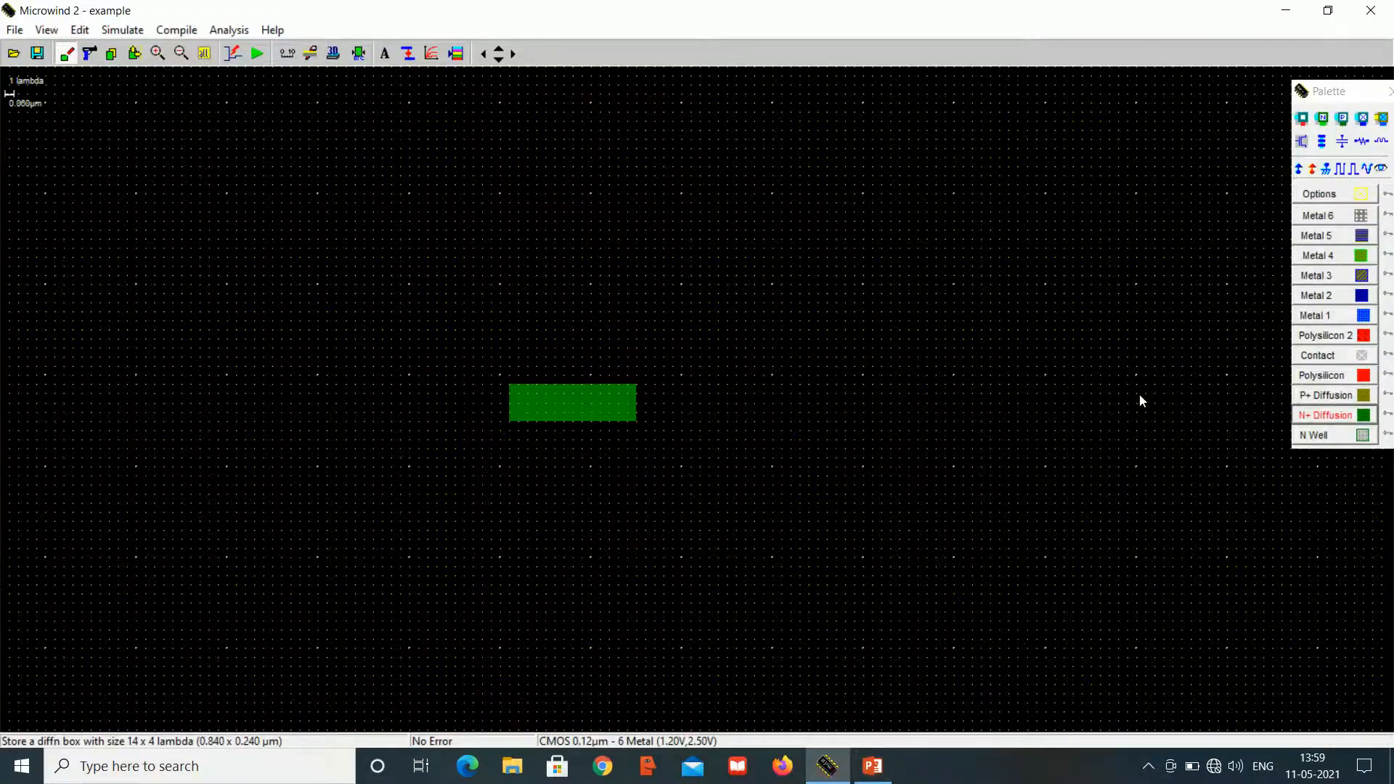
left_click(1318, 375)
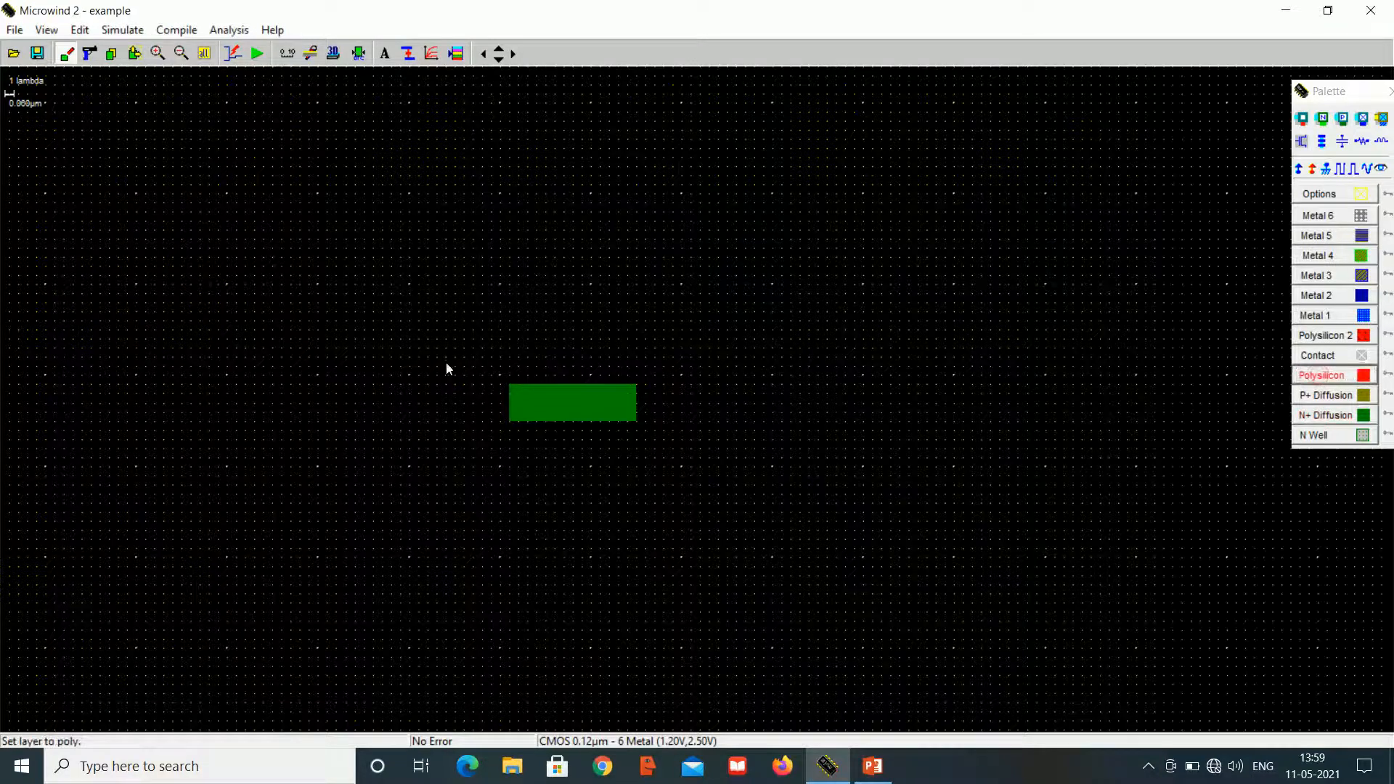
left_click_drag(499, 384, 345, 283)
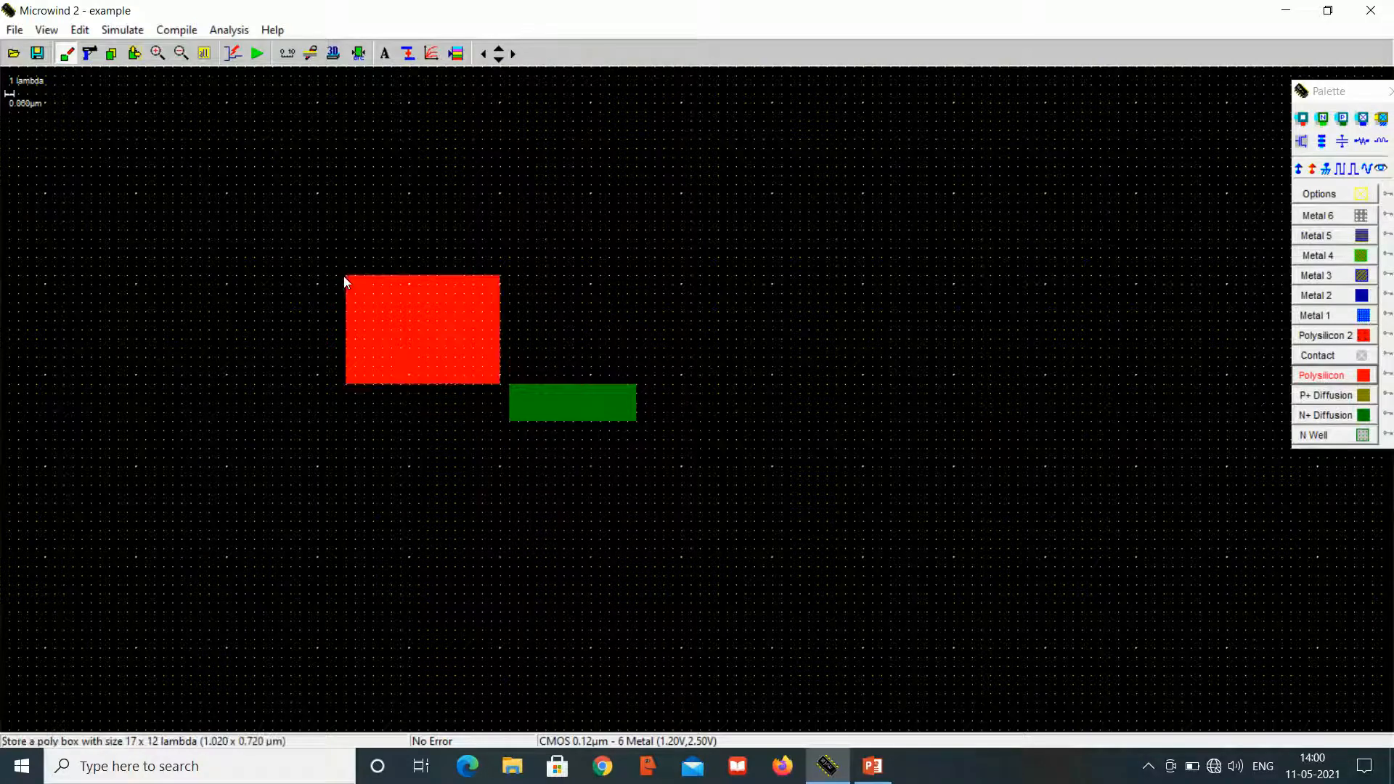
Step: Draw a 14 x 4 lambda P+ diffusion box 12 lambda above the N+ diffusion, aligned with it, and delete the polysilicon guide box
left_click(1305, 397)
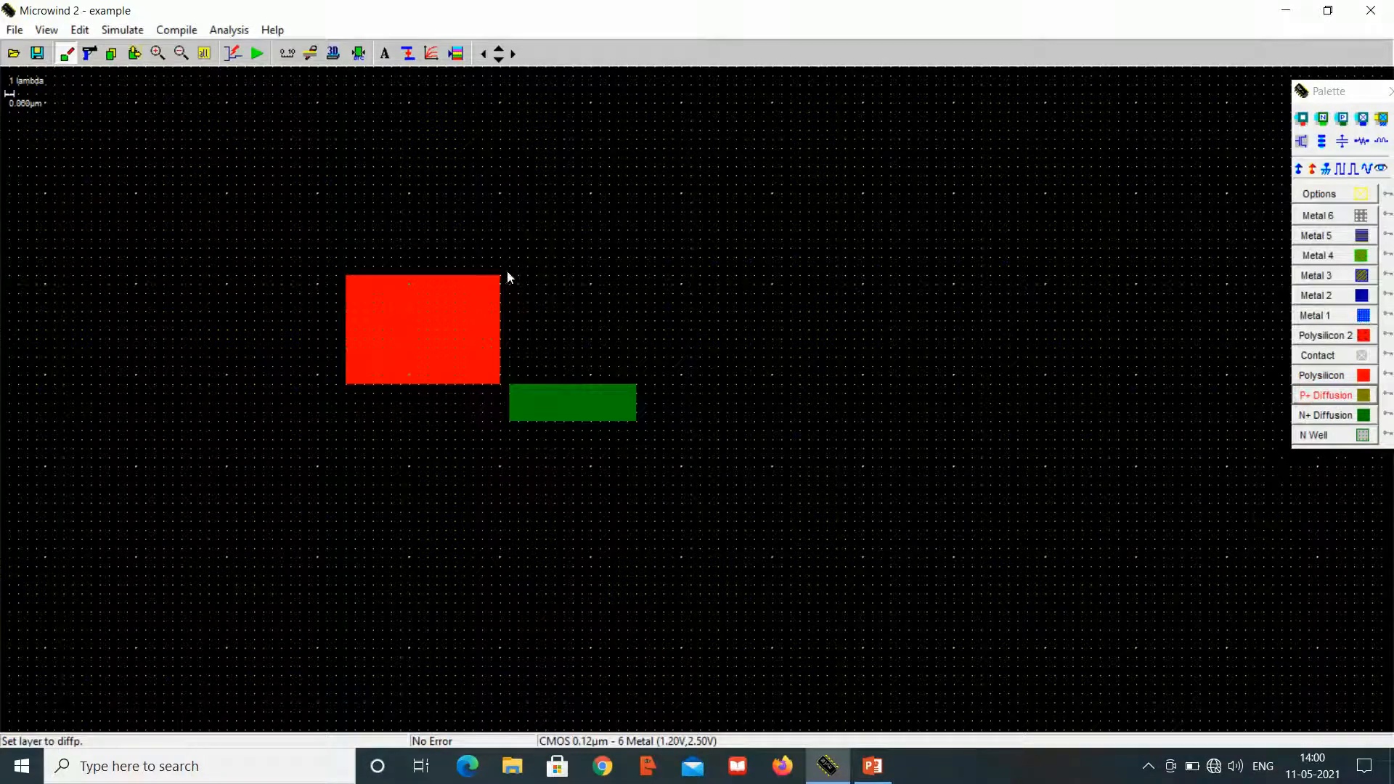
left_click_drag(509, 276, 638, 238)
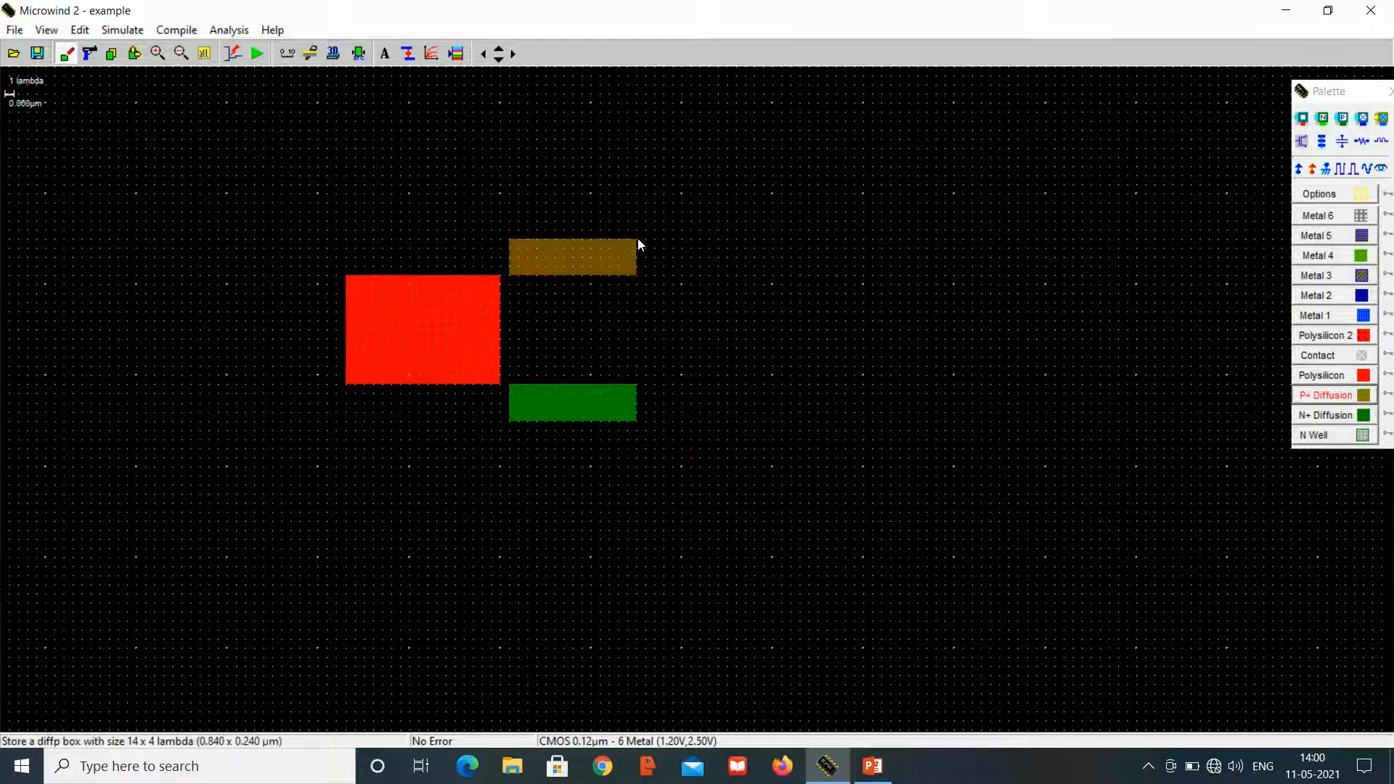
left_click(89, 53)
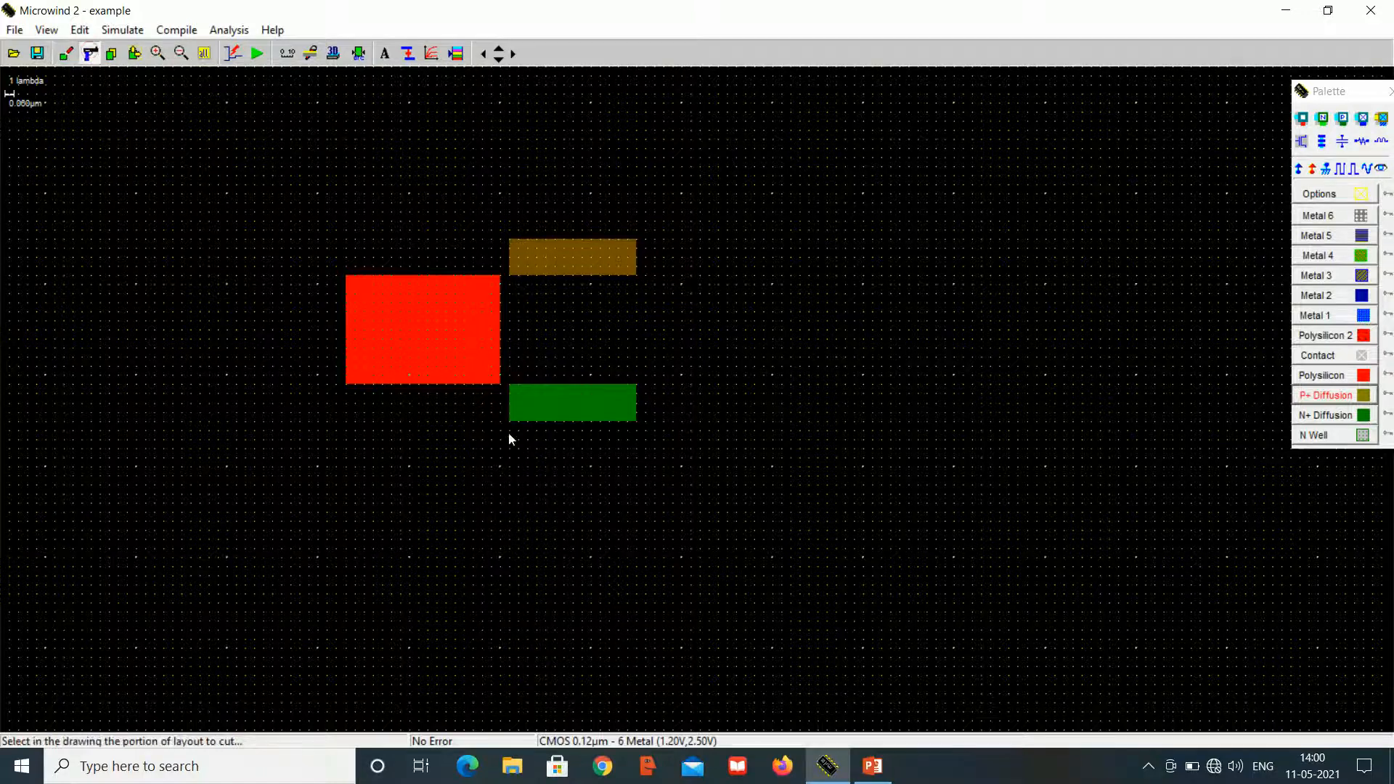
left_click(446, 361)
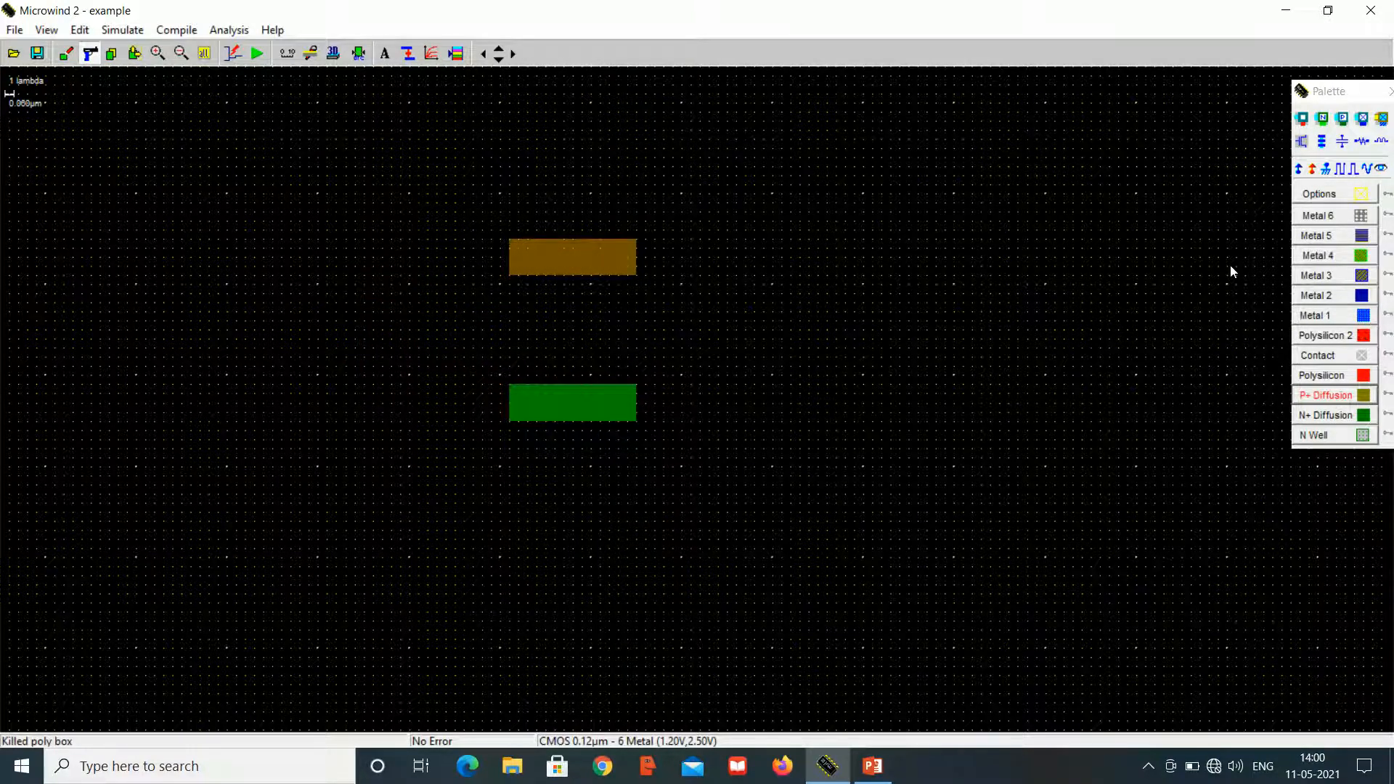
Step: Consult the slide's contact positions, then place a P+ diffusion contact and an N+ diffusion contact at the right ends of their matching boxes
mouse_move(863, 768)
left_click(865, 726)
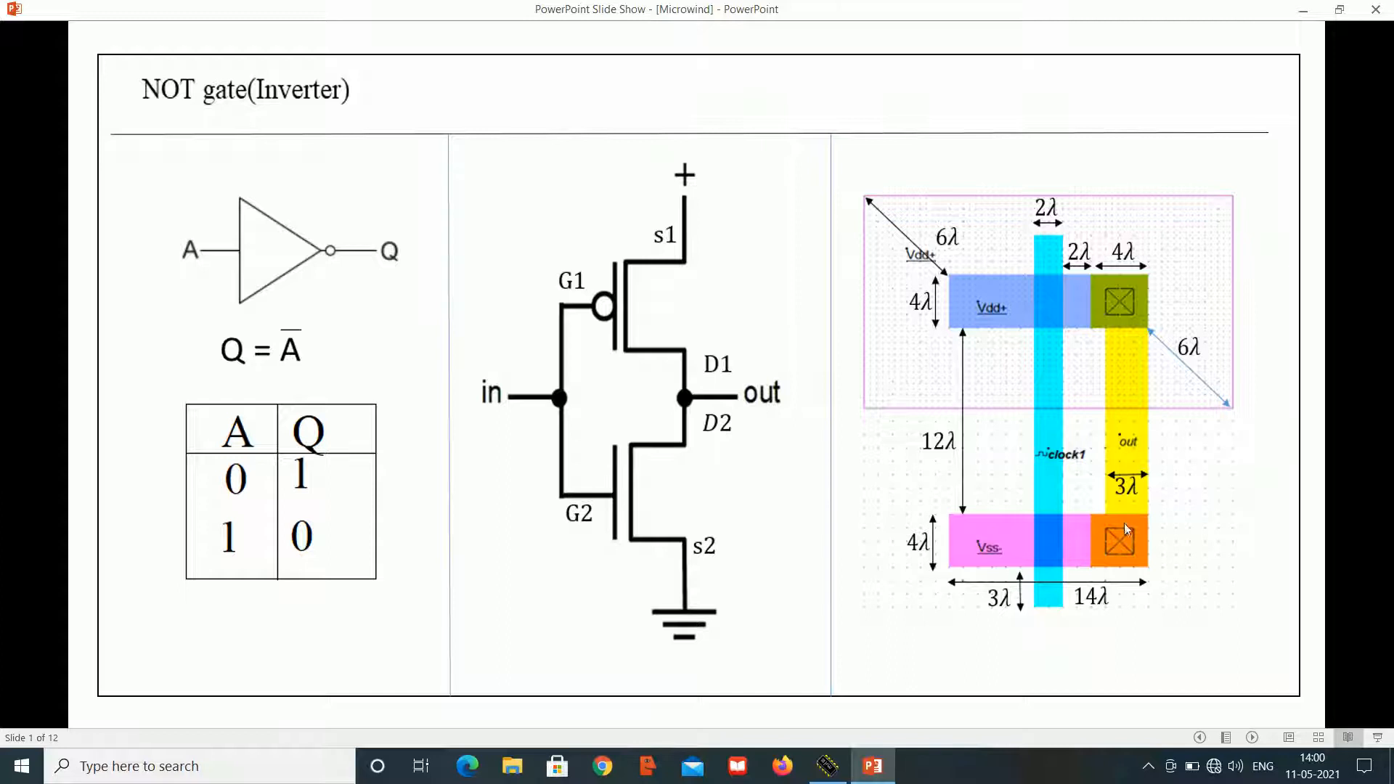
left_click(824, 764)
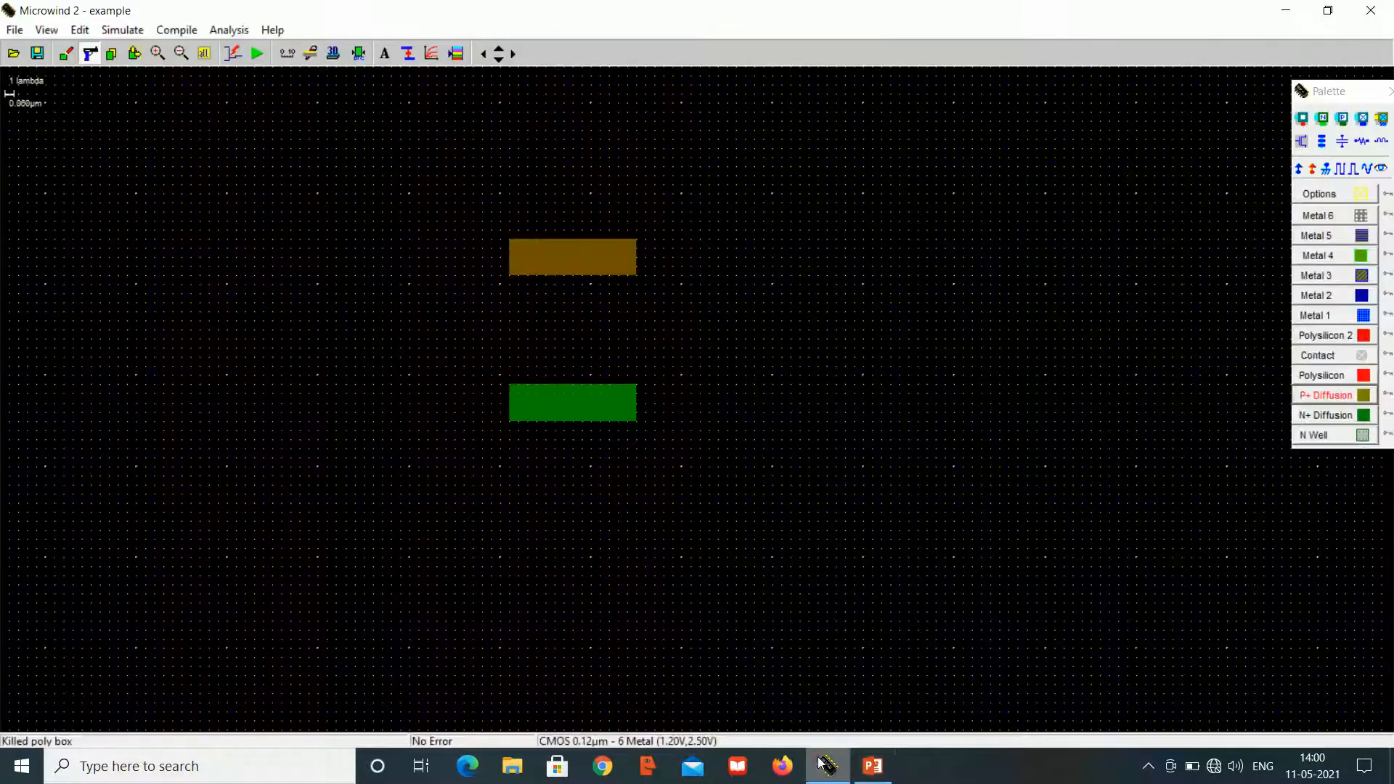
left_click(1343, 119)
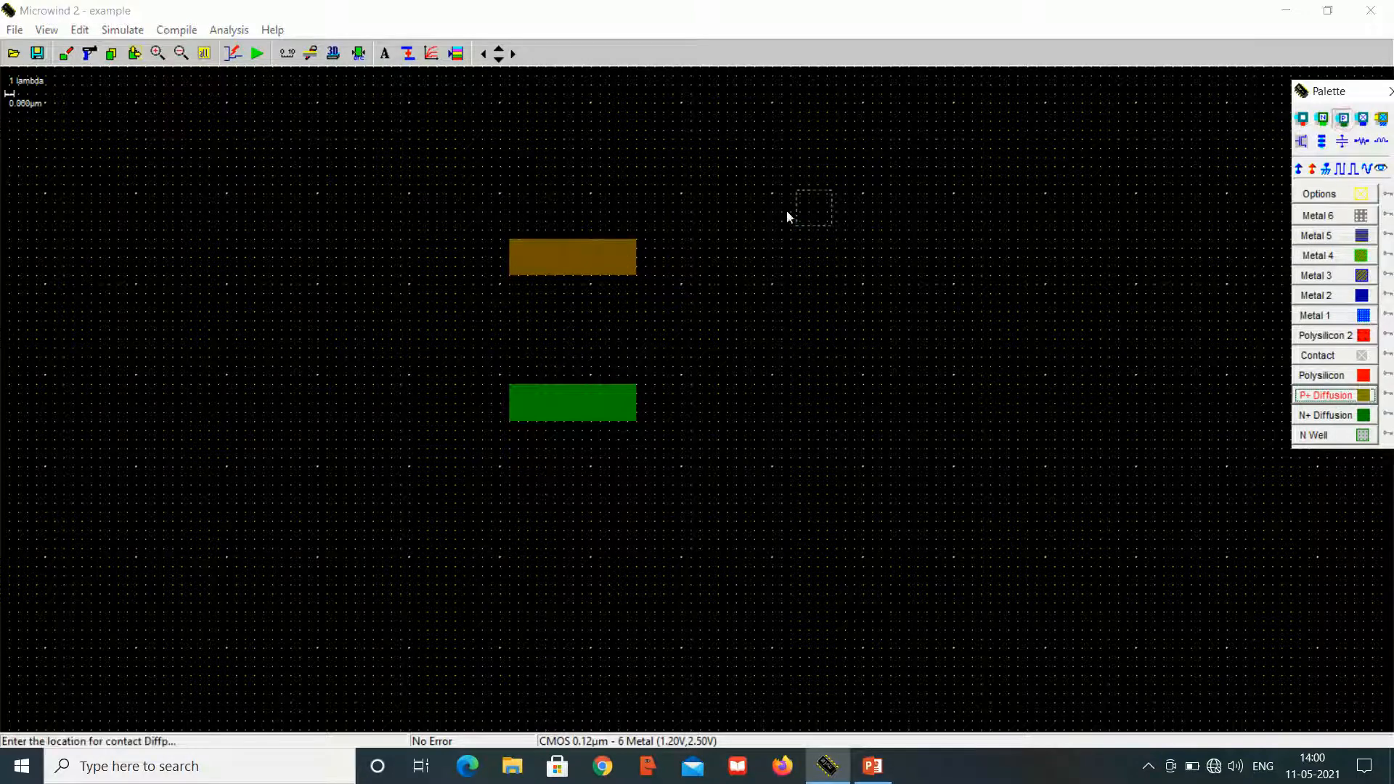
left_click(618, 258)
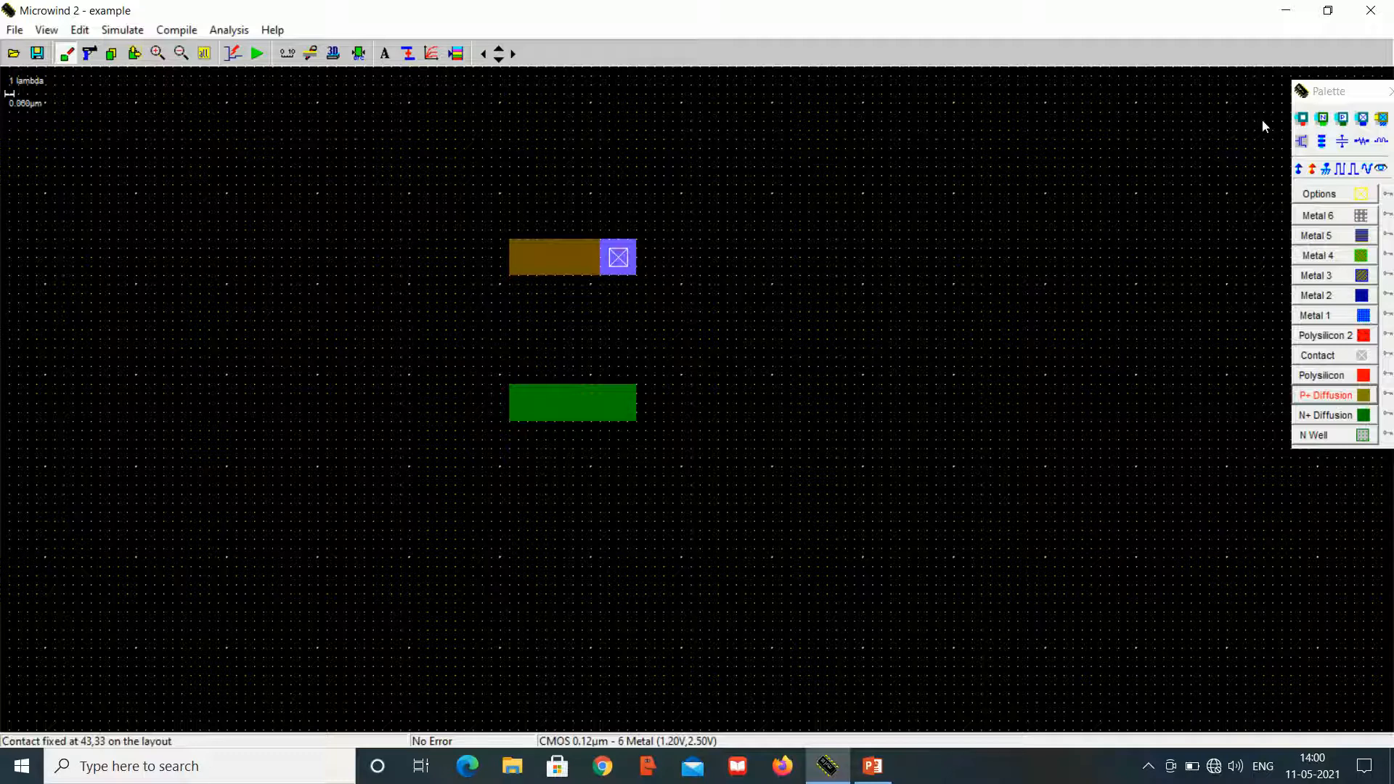
left_click(1323, 117)
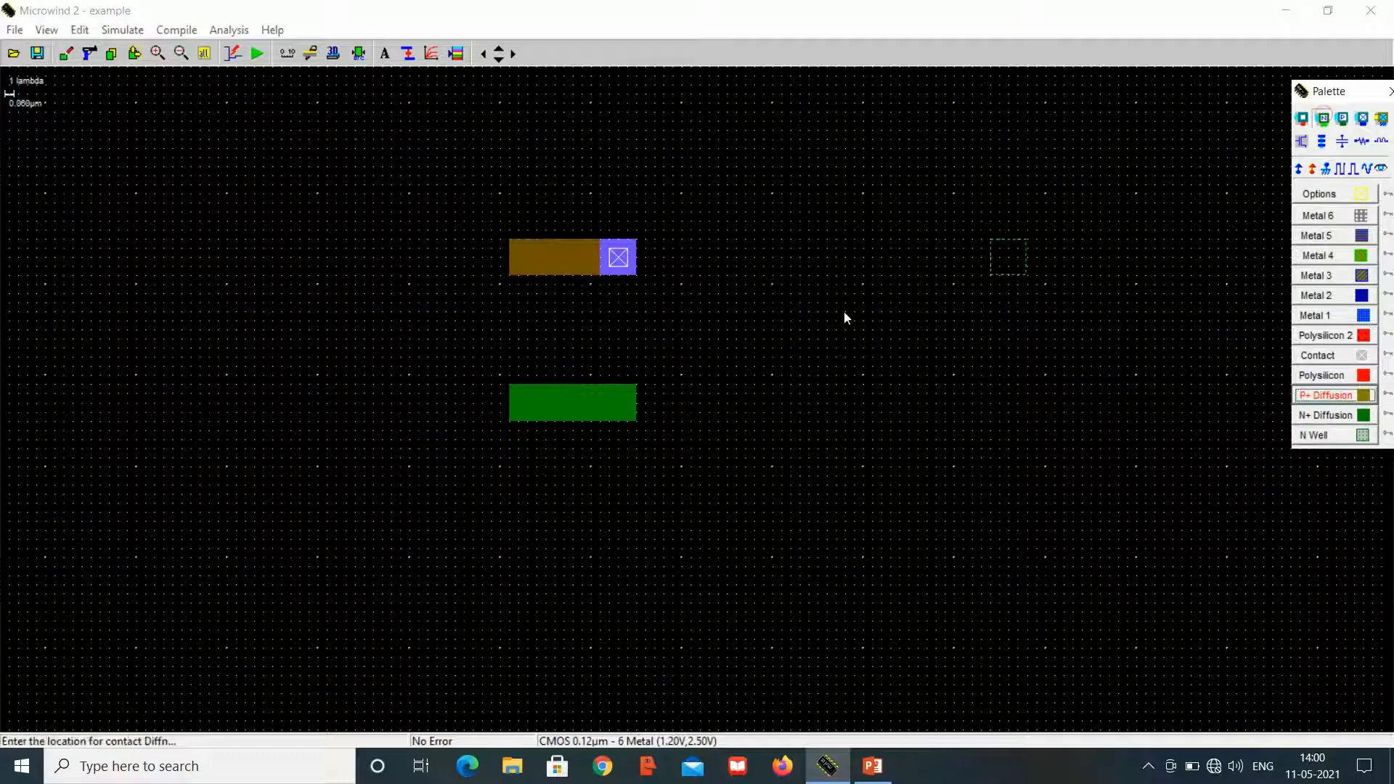
left_click(619, 408)
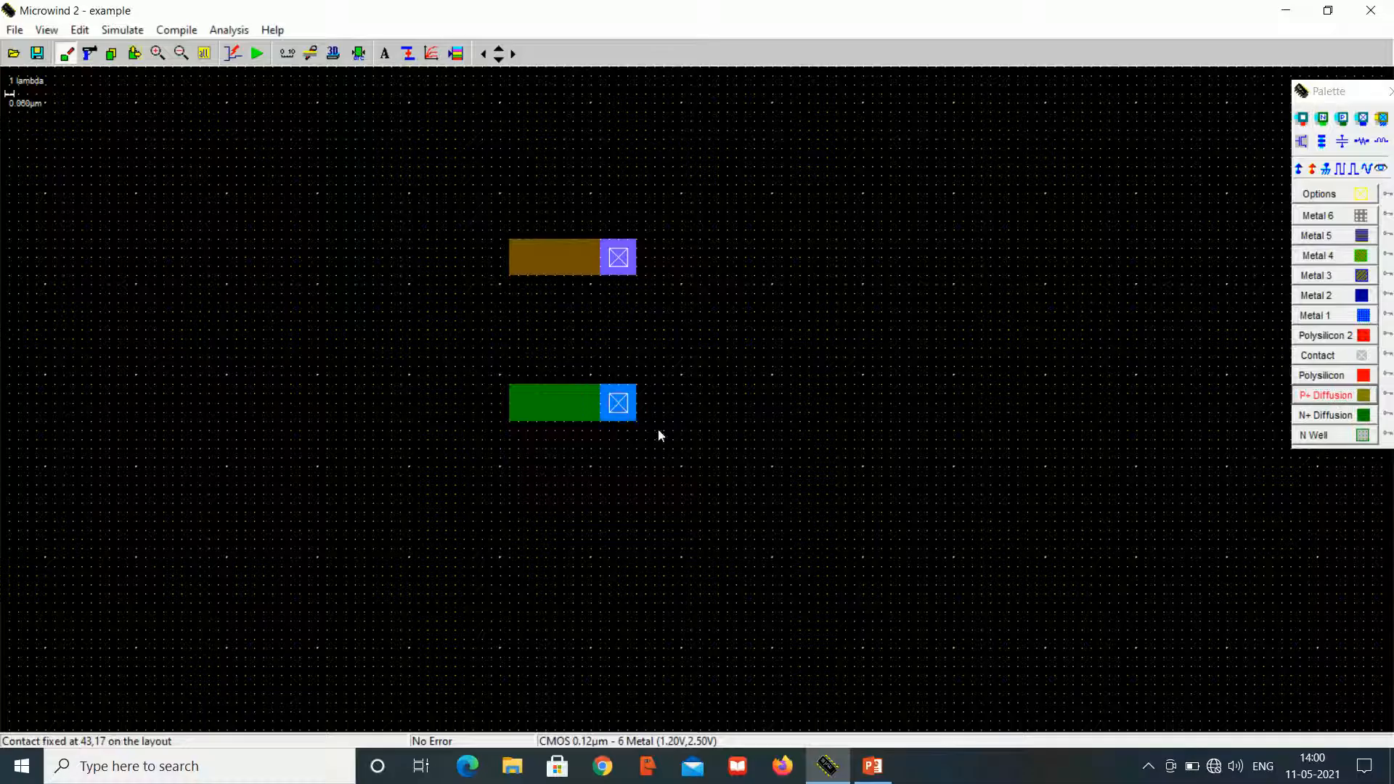
Step: Following the slide, draw a vertical polysilicon gate 2 x 26 lambda across both diffusions, 2 lambda left of the contacts and extending 3 lambda beyond each
left_click(873, 766)
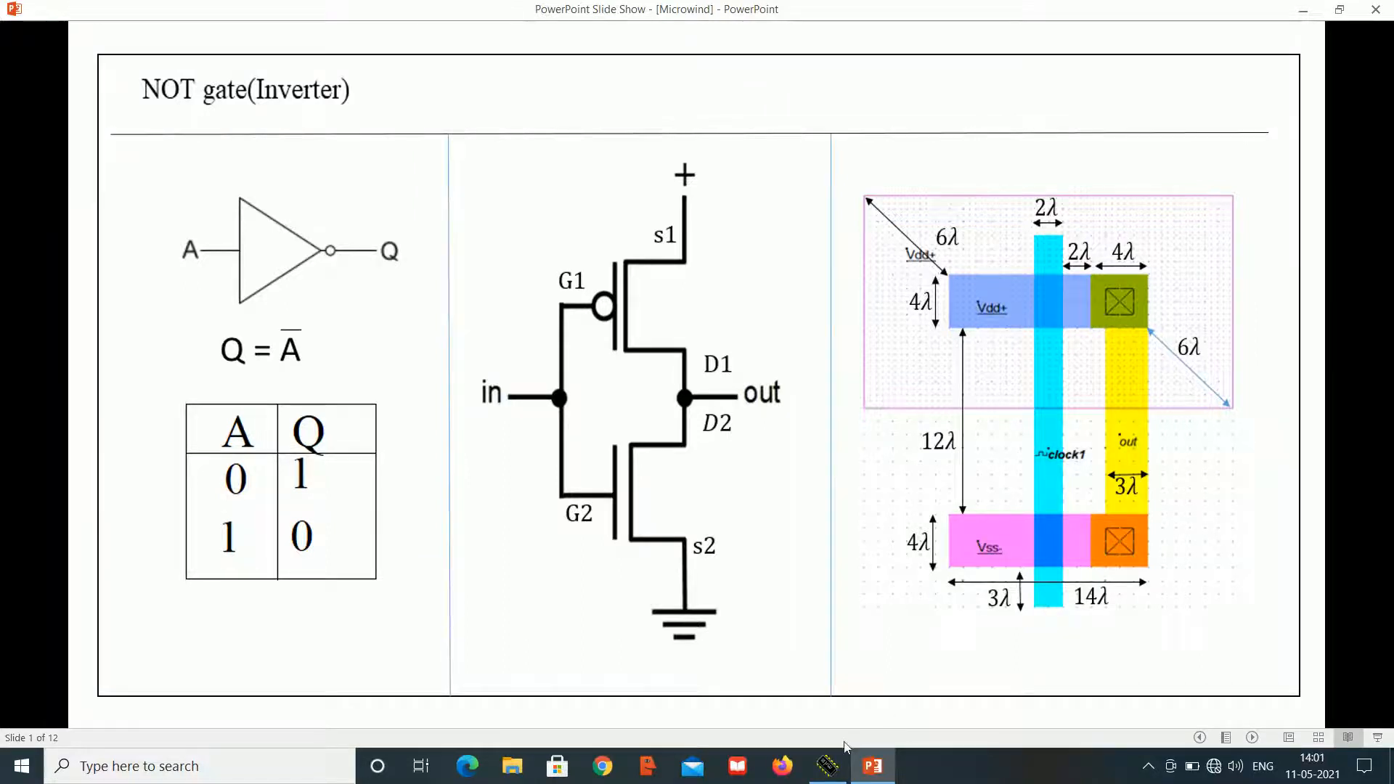
left_click(828, 765)
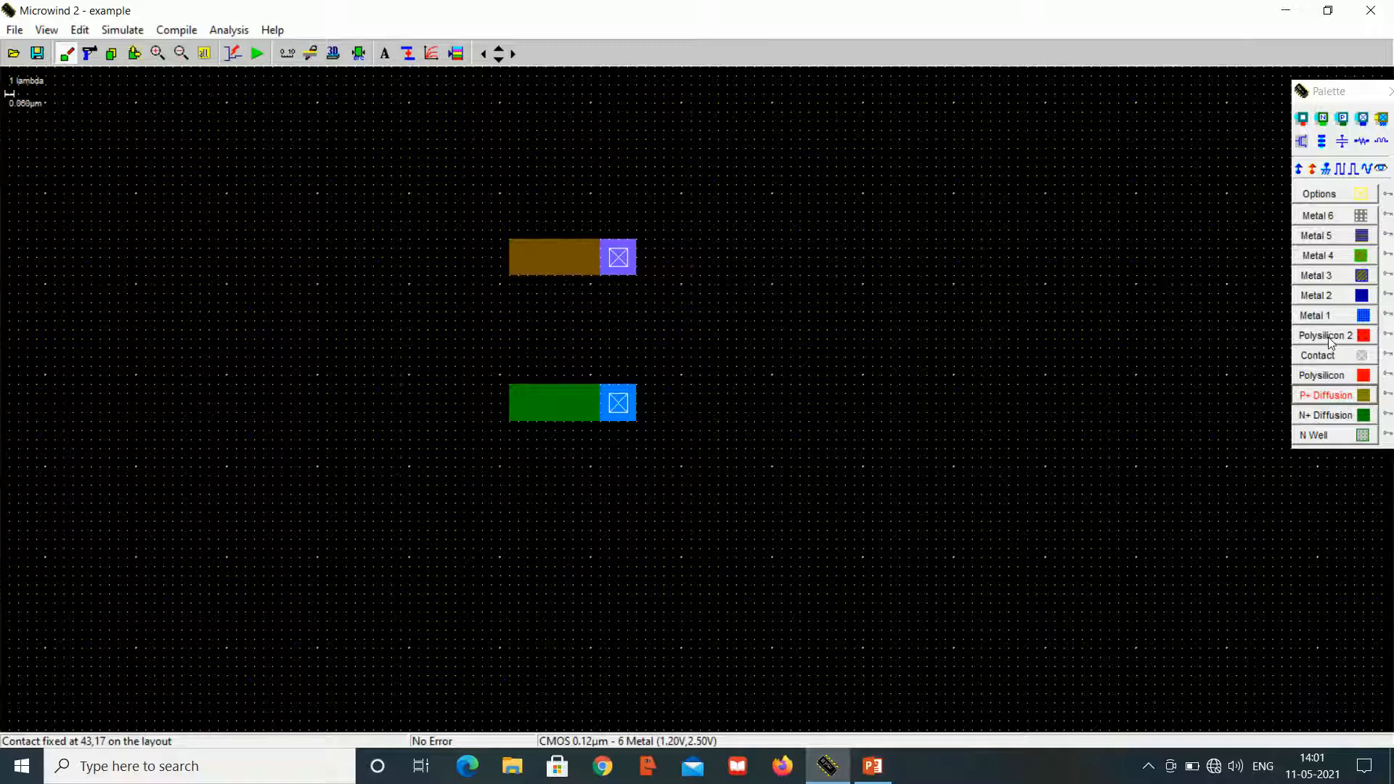
left_click(1322, 375)
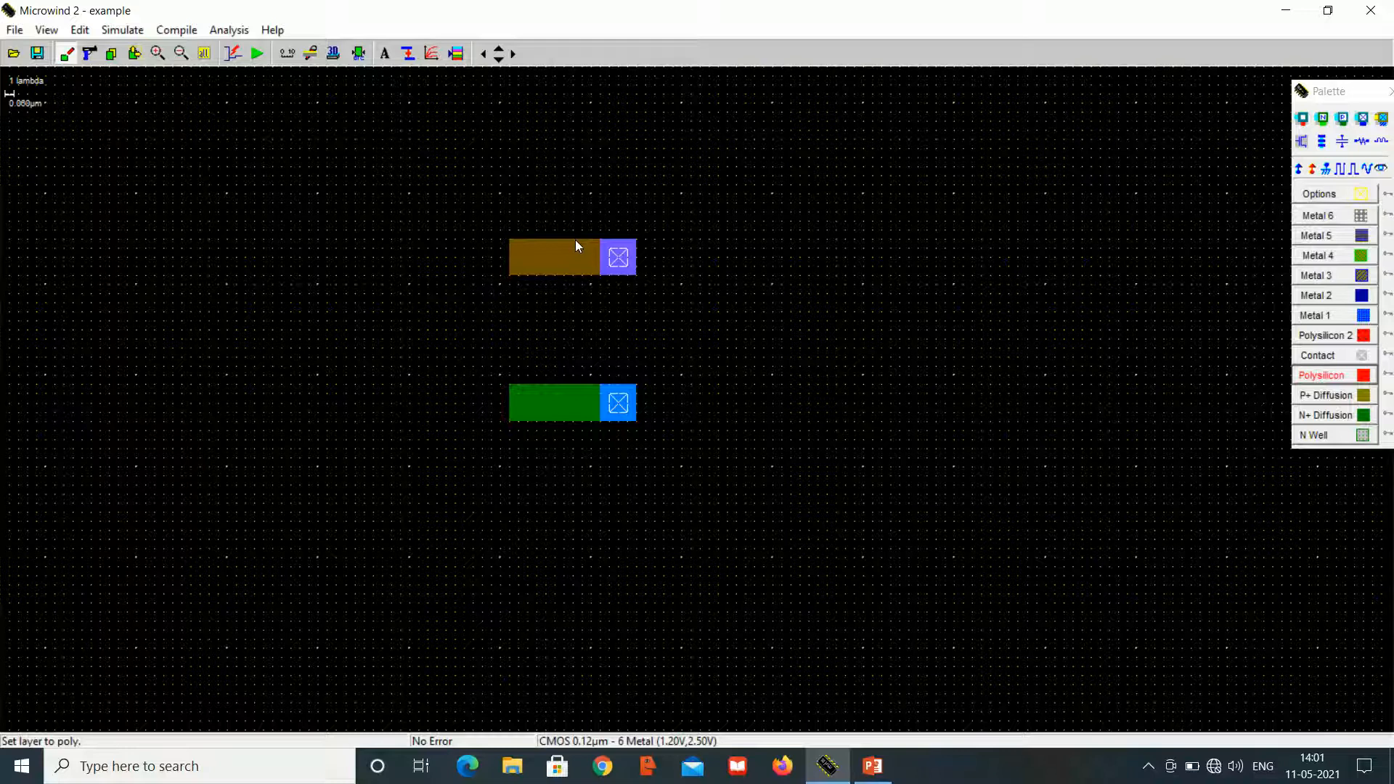
left_click_drag(579, 209, 562, 449)
Step: Following the slide, connect the P+ and N+ diffusion contacts with a vertical Metal 1 strip 3 lambda wide, flush with their right edges
left_click(873, 765)
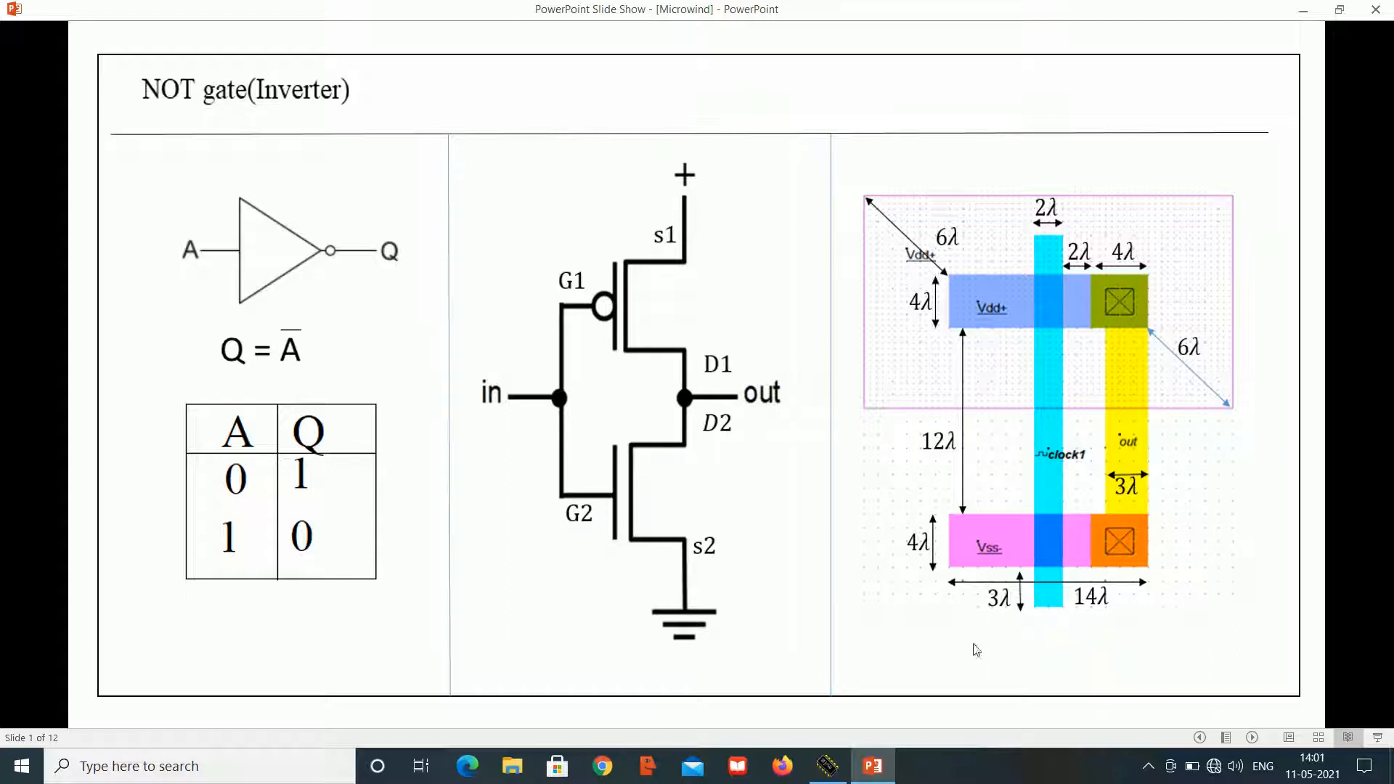
left_click(828, 766)
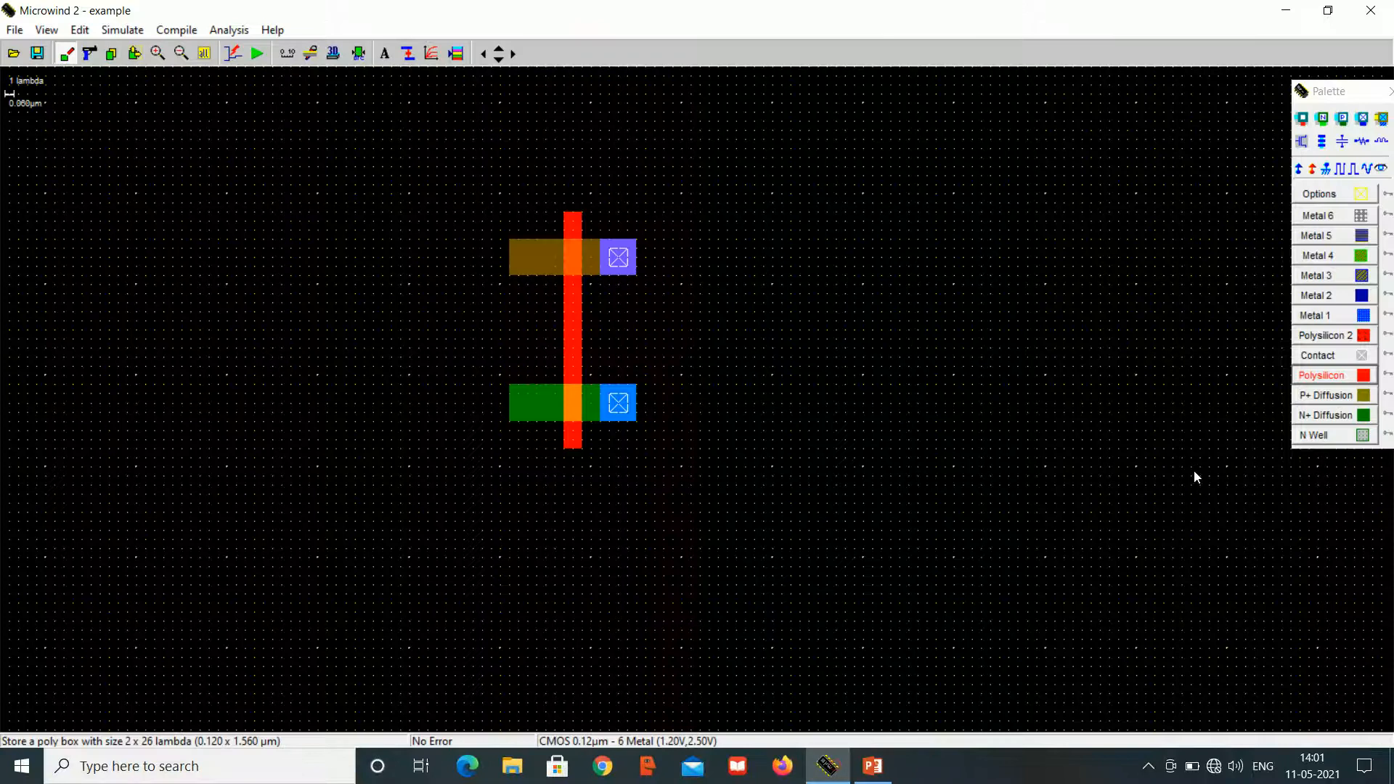
left_click(1331, 317)
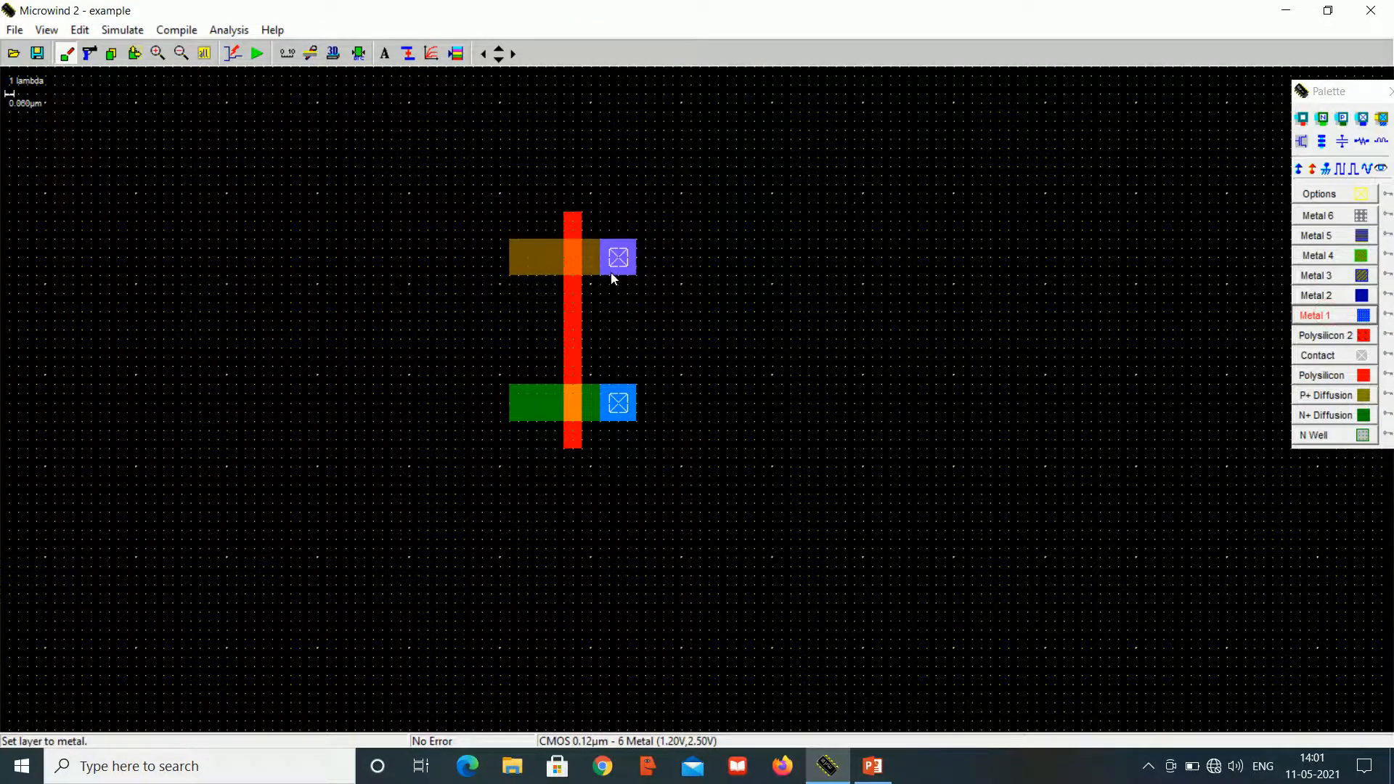
left_click_drag(612, 278, 637, 384)
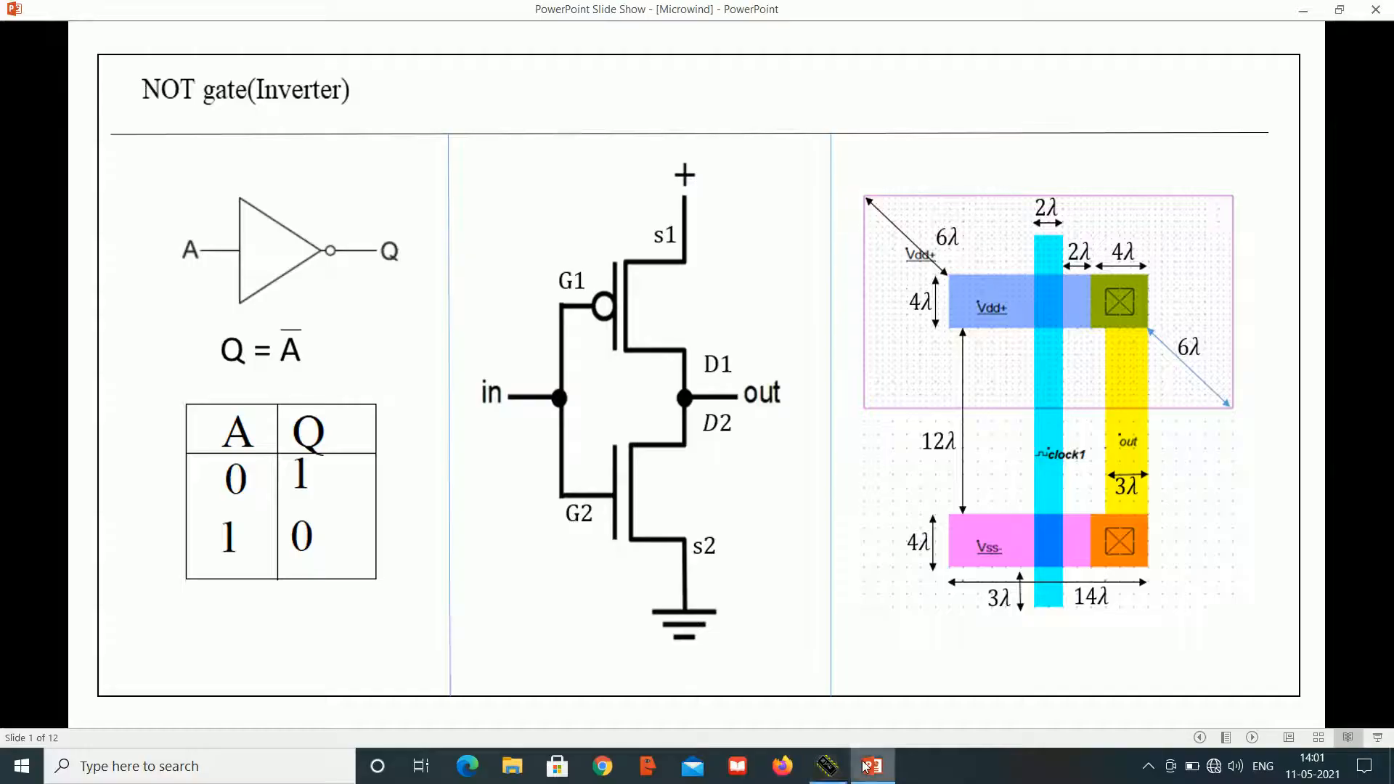
Step: Check the slide's well margin and draw a 26 x 16 lambda N Well around the P+ diffusion with a 6 lambda margin on every side
left_click(872, 766)
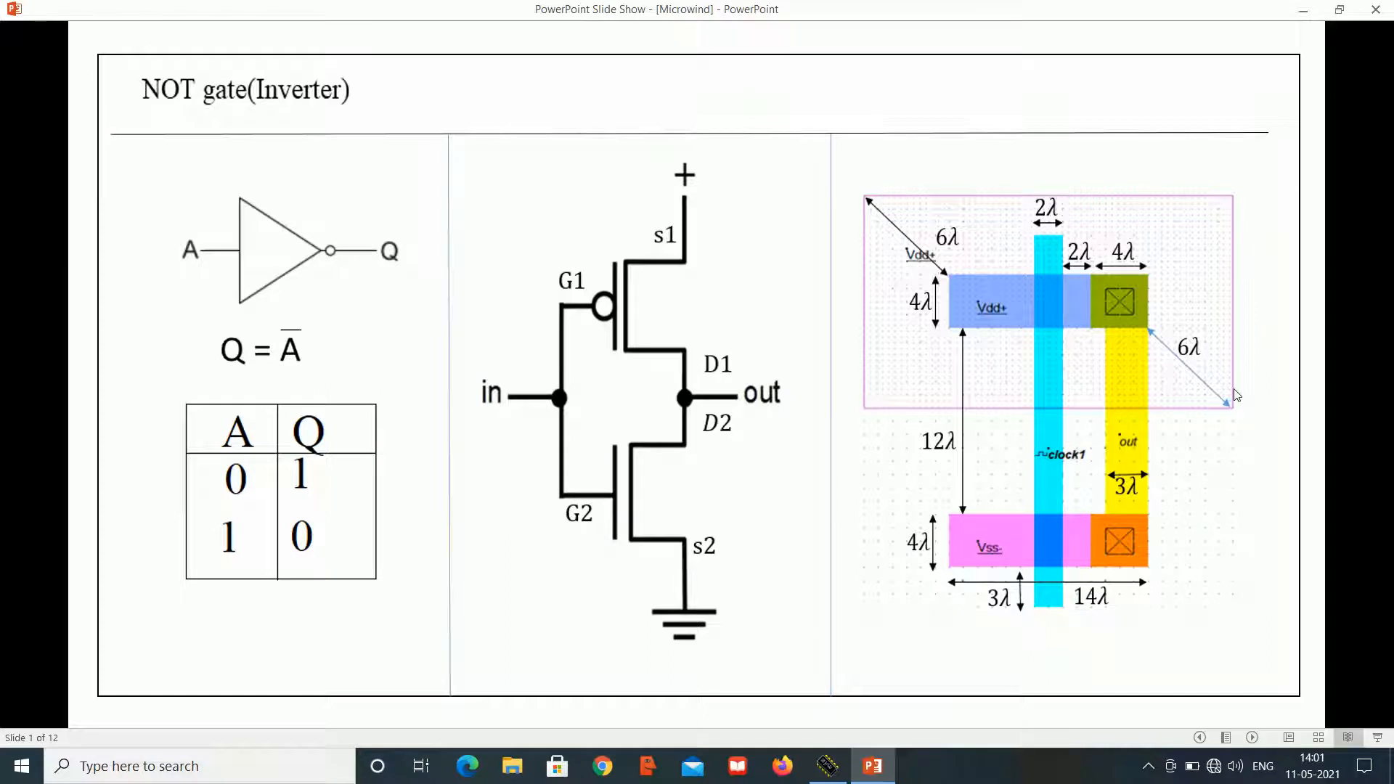
left_click(828, 764)
left_click(1307, 436)
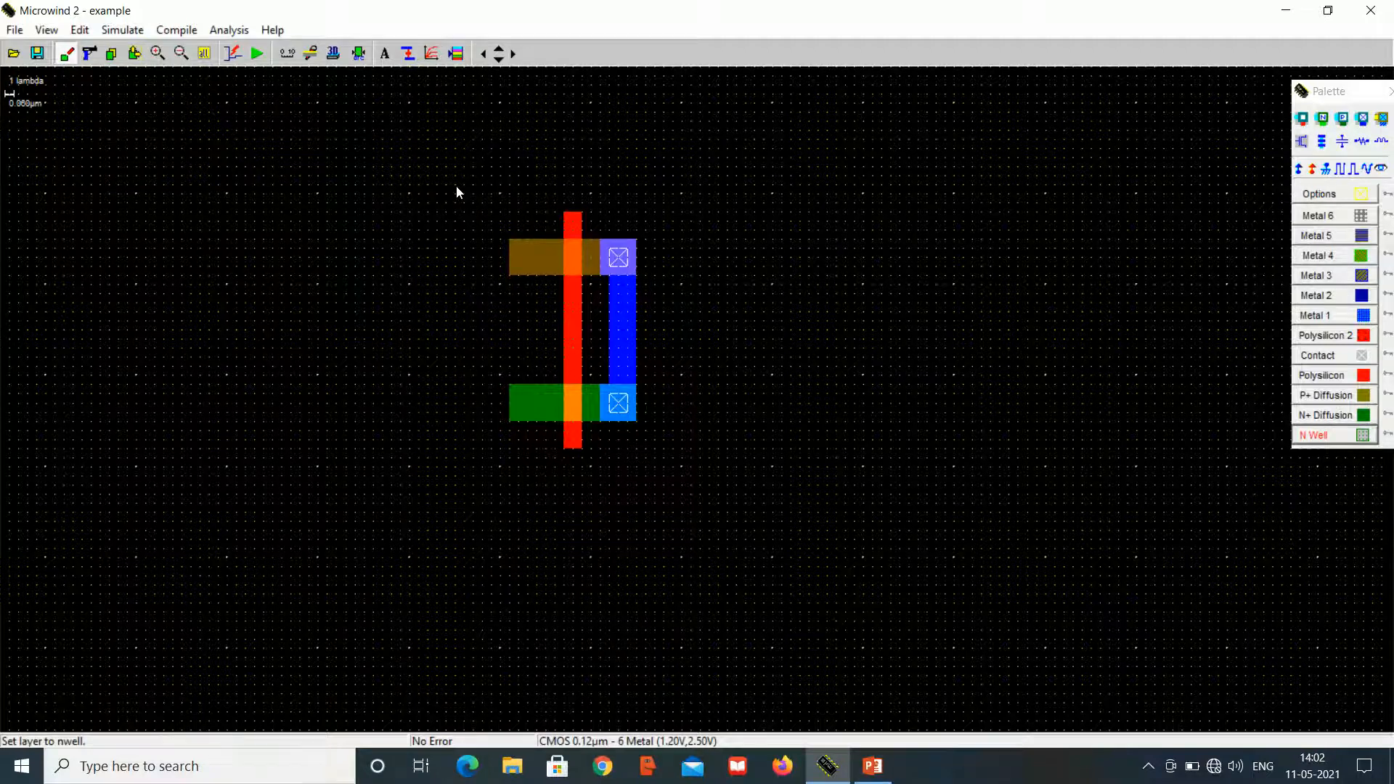
left_click_drag(455, 185, 690, 330)
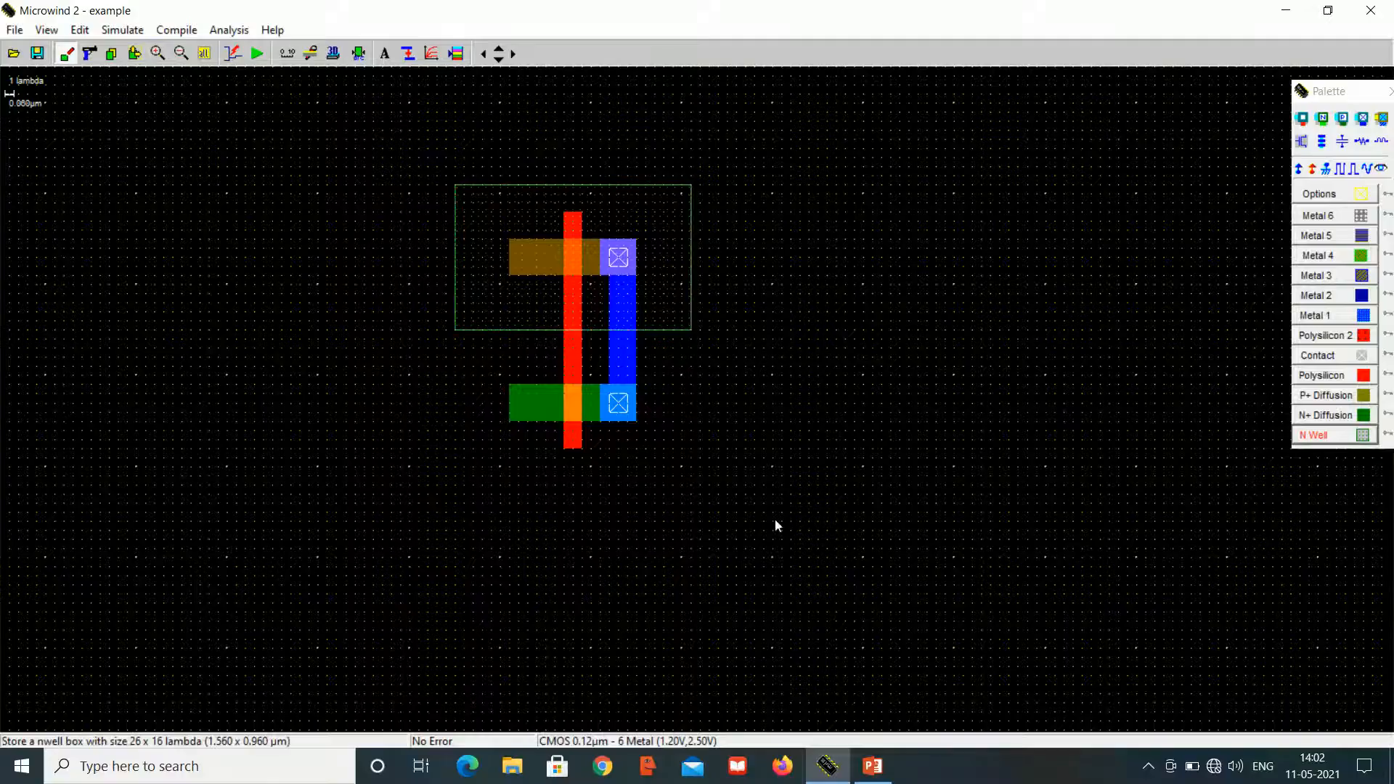
Step: Check the slide's supply labels, then place Vdd+ on the left part of the P+ diffusion and Vss- on the left part of the N+ diffusion
left_click(872, 766)
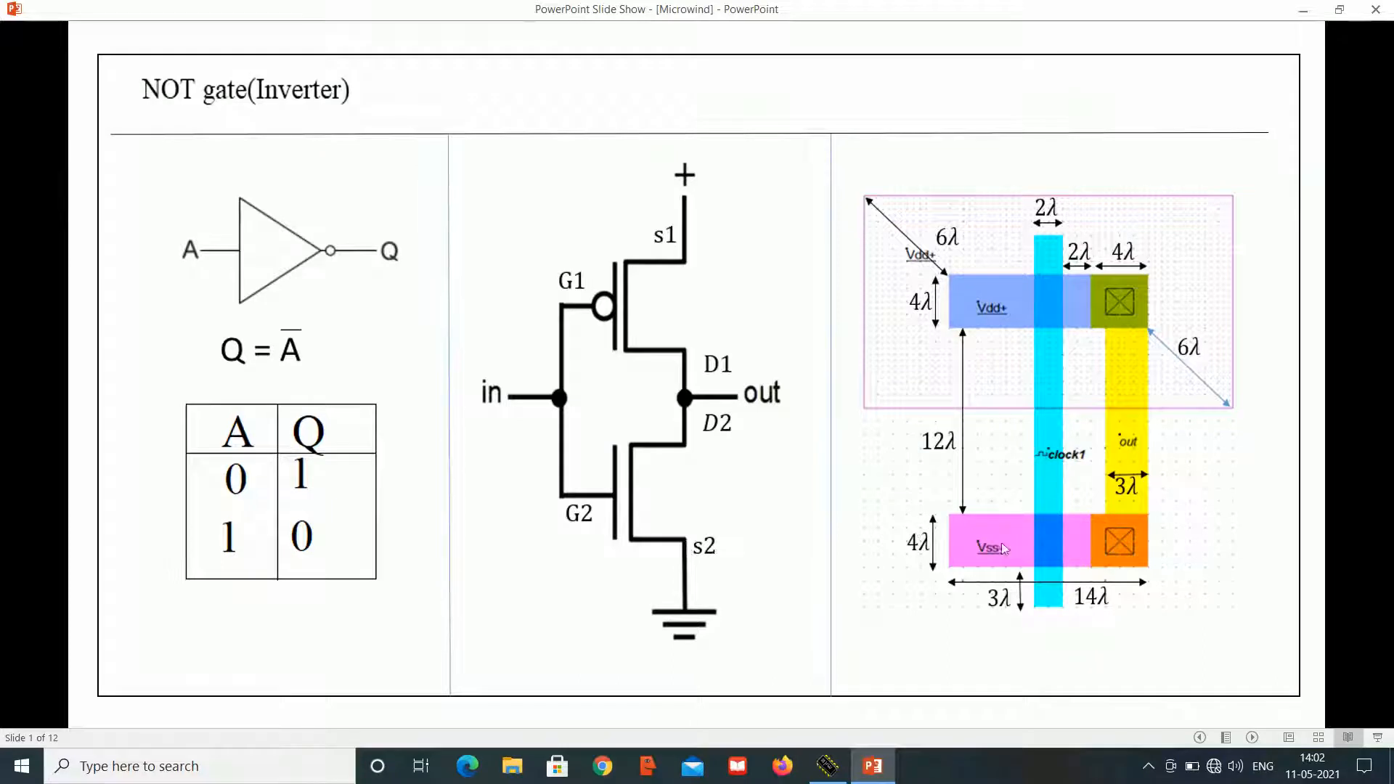
left_click(829, 766)
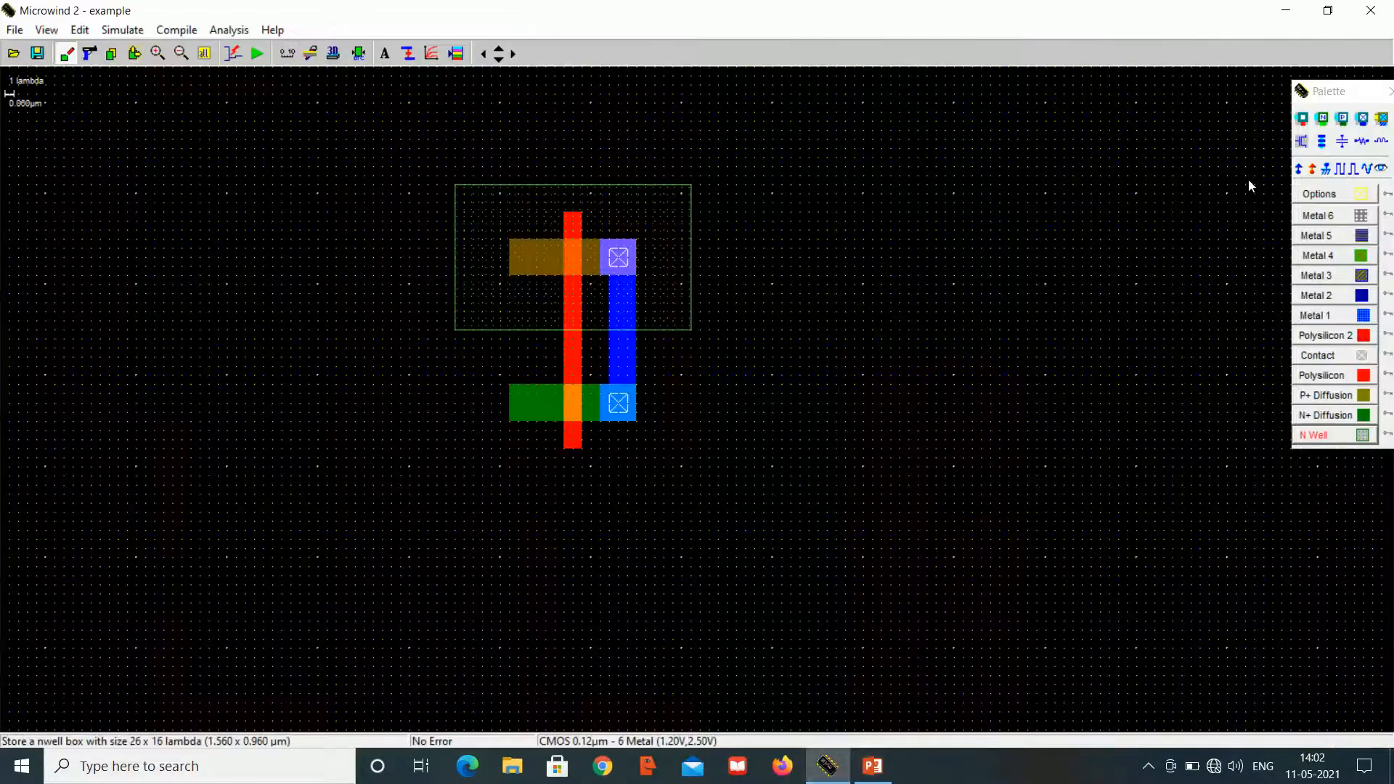
left_click(1299, 169)
left_click(530, 255)
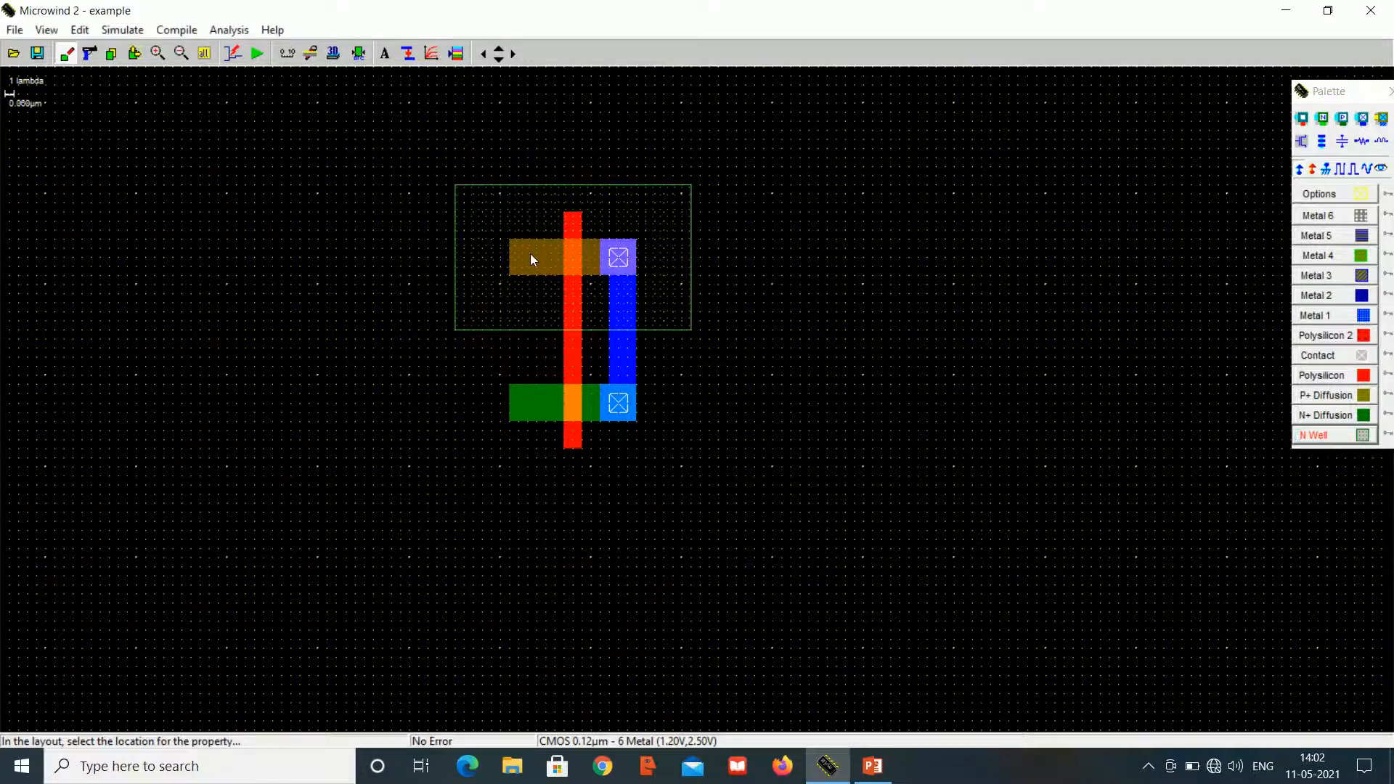
left_click(1326, 170)
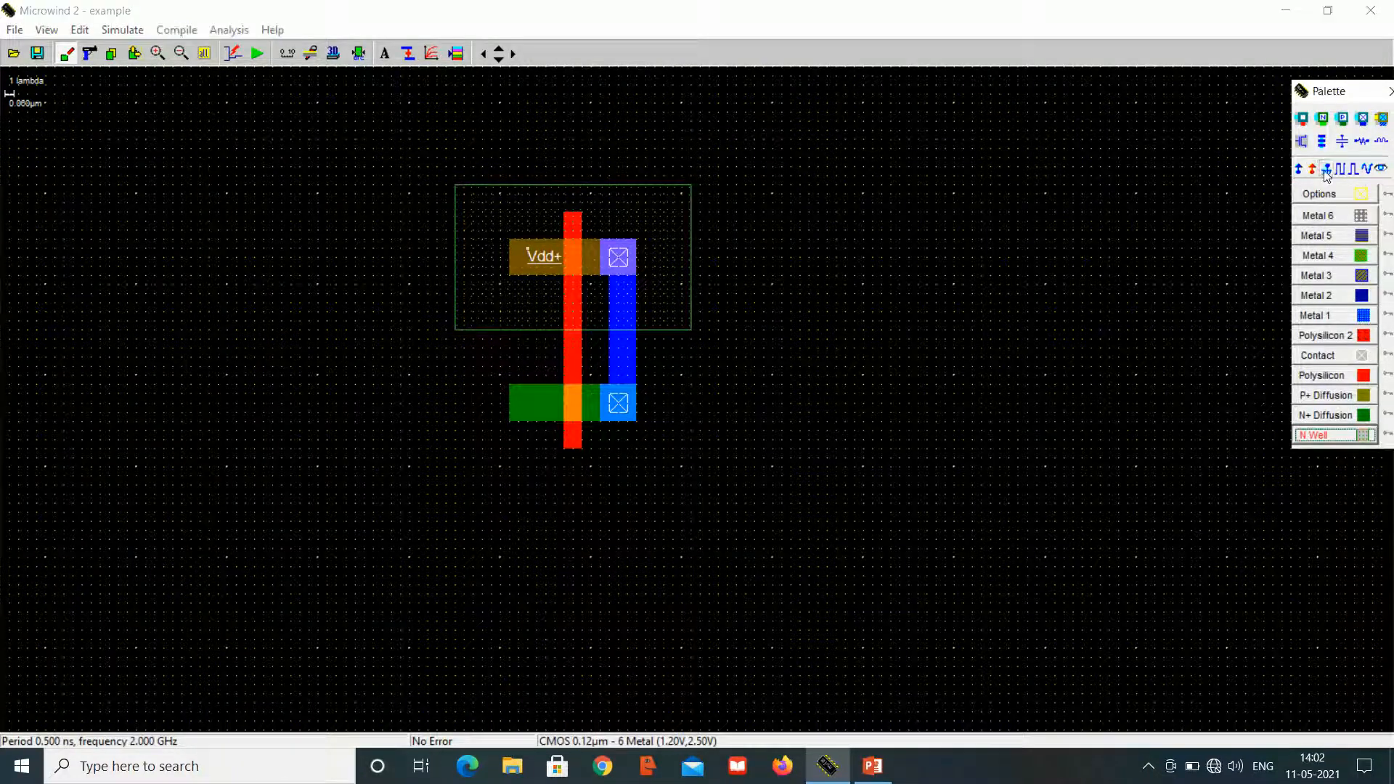
left_click(529, 399)
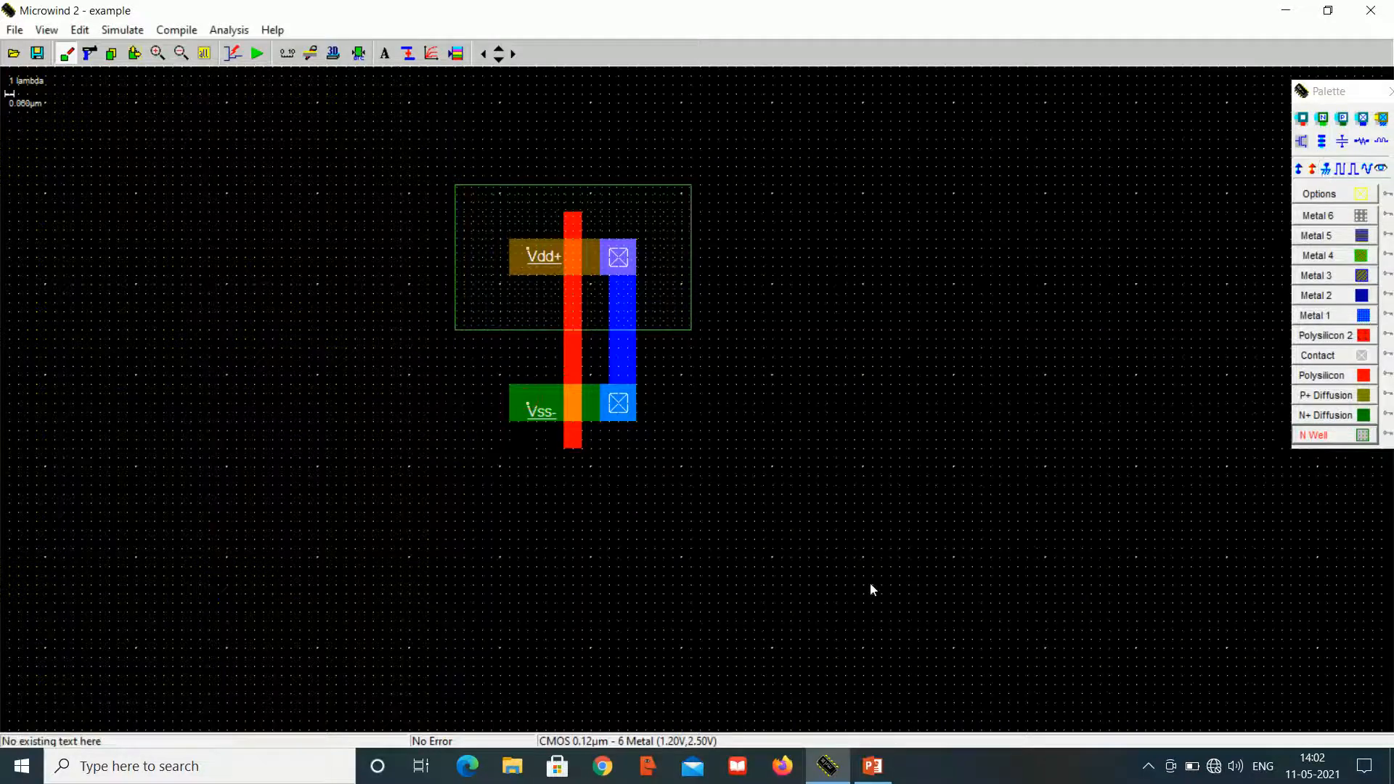
Step: Place a second Vdd+ supply on the N Well, above the left end of the P+ diffusion
left_click(1299, 168)
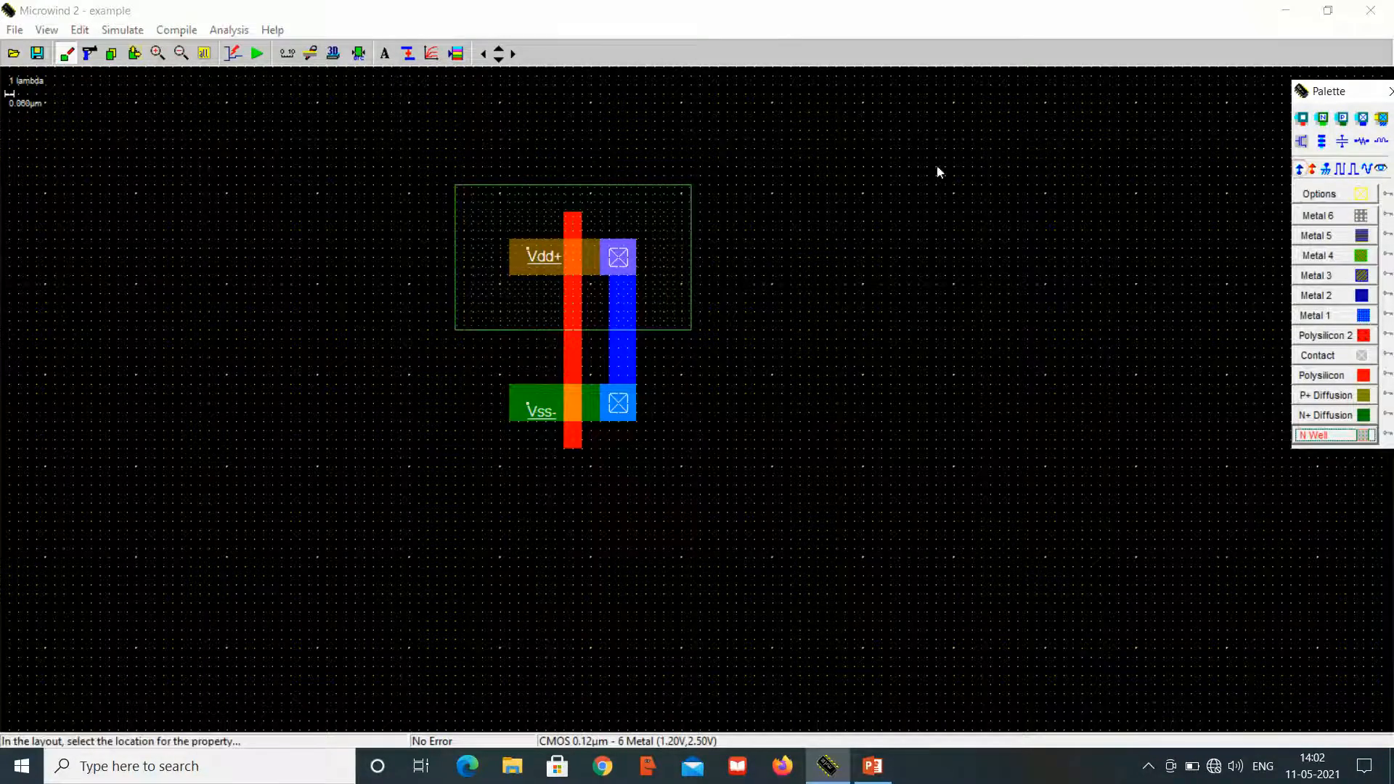
left_click(492, 220)
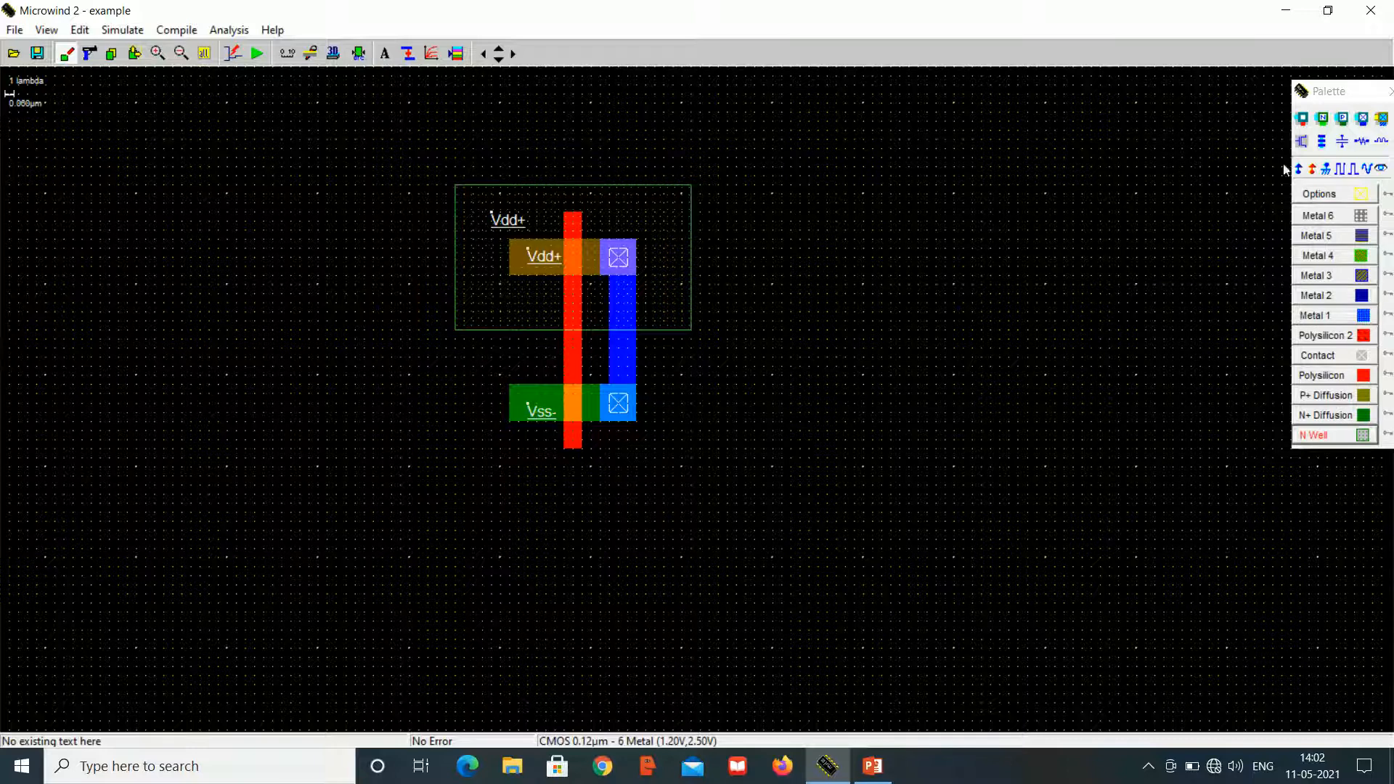
Step: Add a clock input named A, visible in simulation, on the polysilicon gate between the P+ and N+ diffusions
left_click(1338, 169)
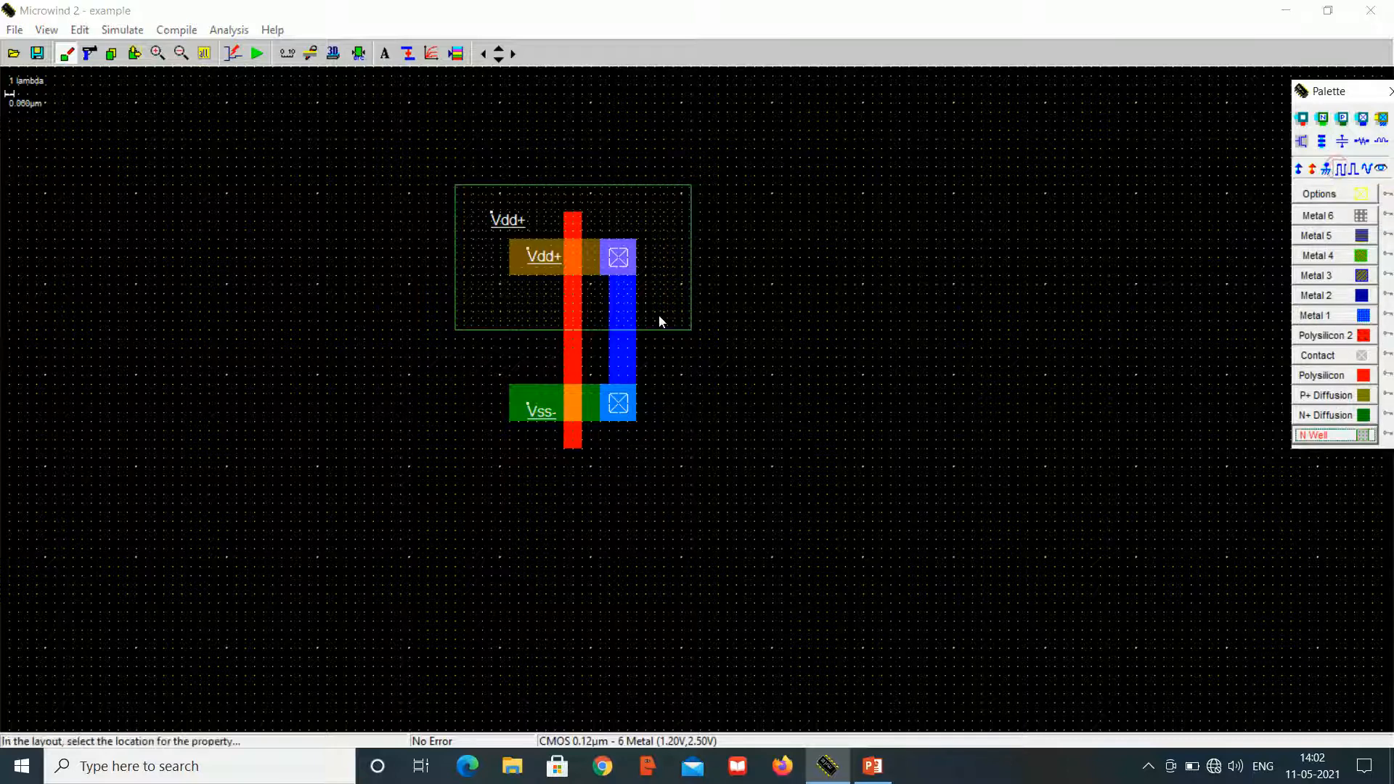
left_click(574, 357)
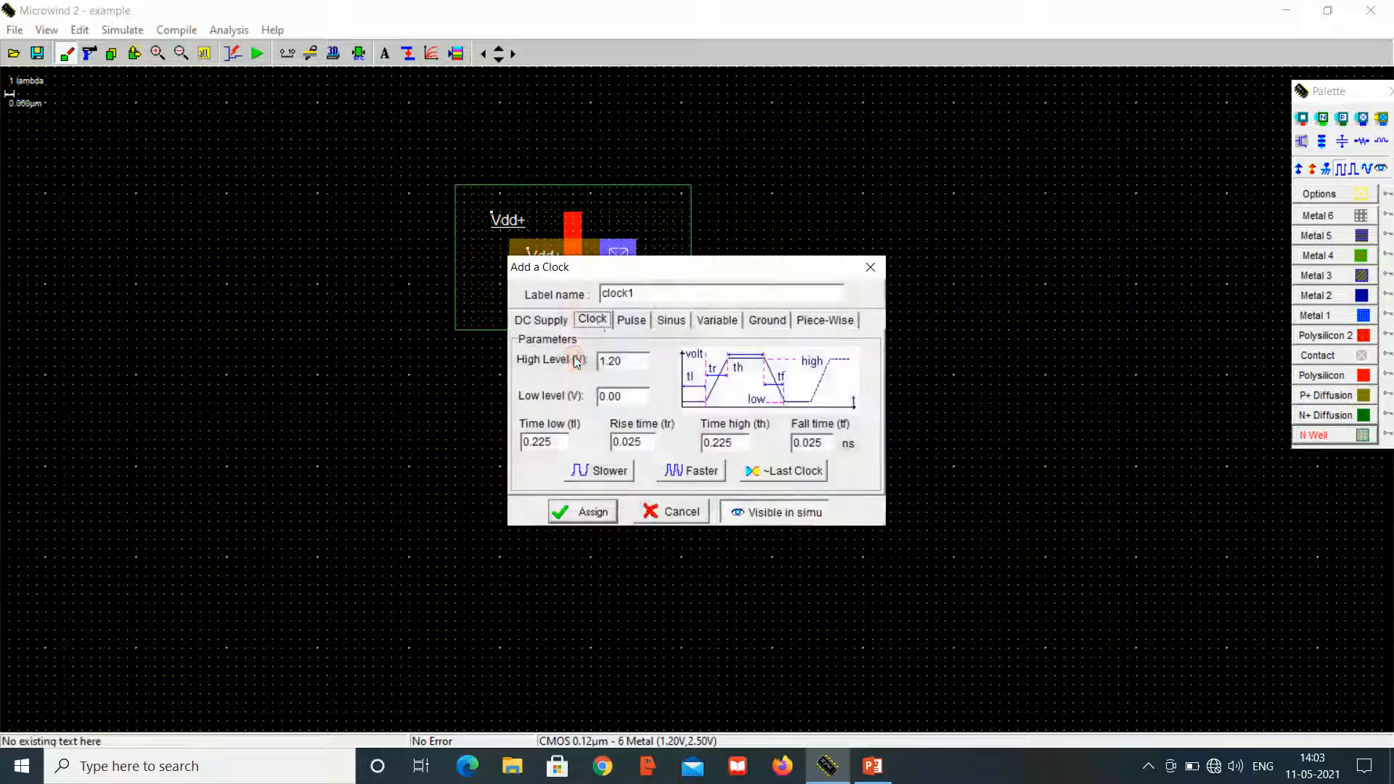
left_click(647, 297)
key("BackSpace")
key("BackSpace")
key("BackSpace")
key("BackSpace")
key("BackSpace")
key("BackSpace")
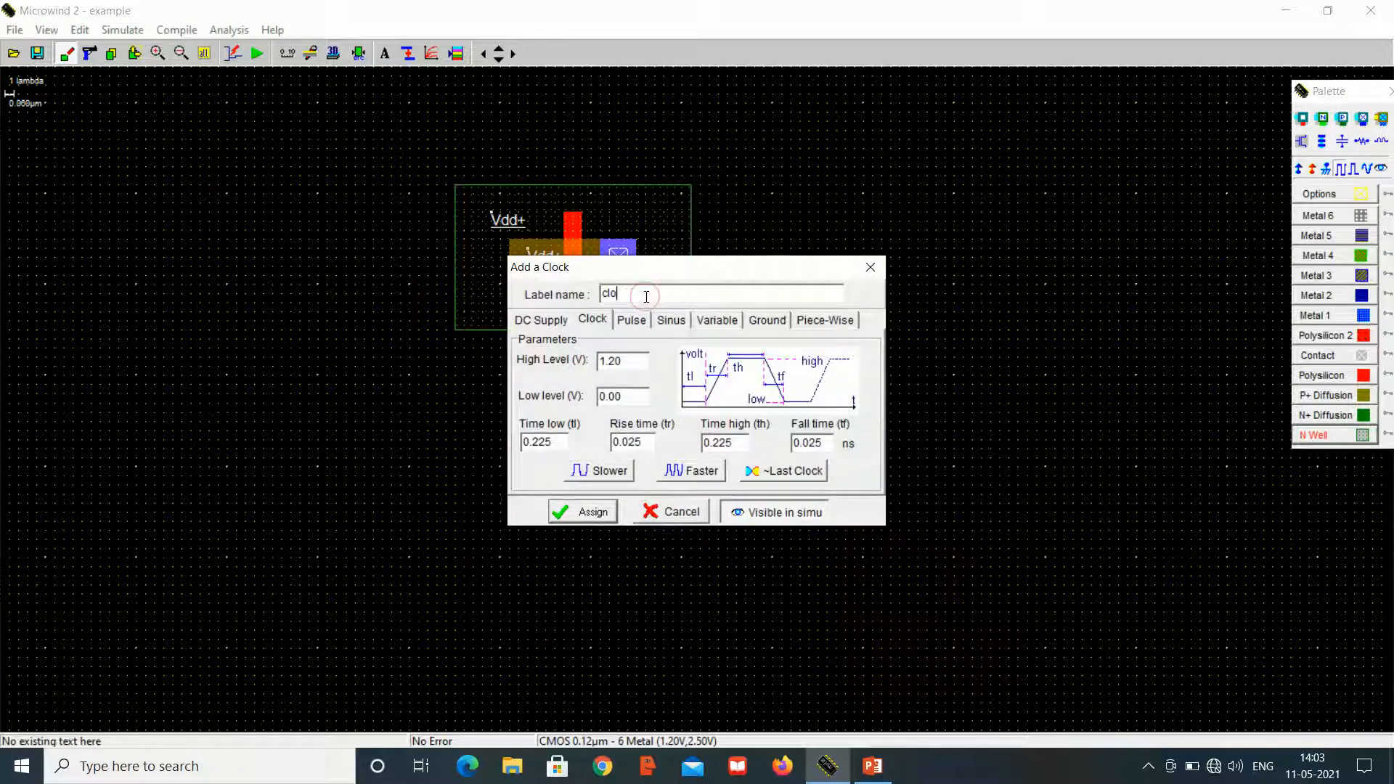
type("A")
left_click(790, 513)
left_click(790, 512)
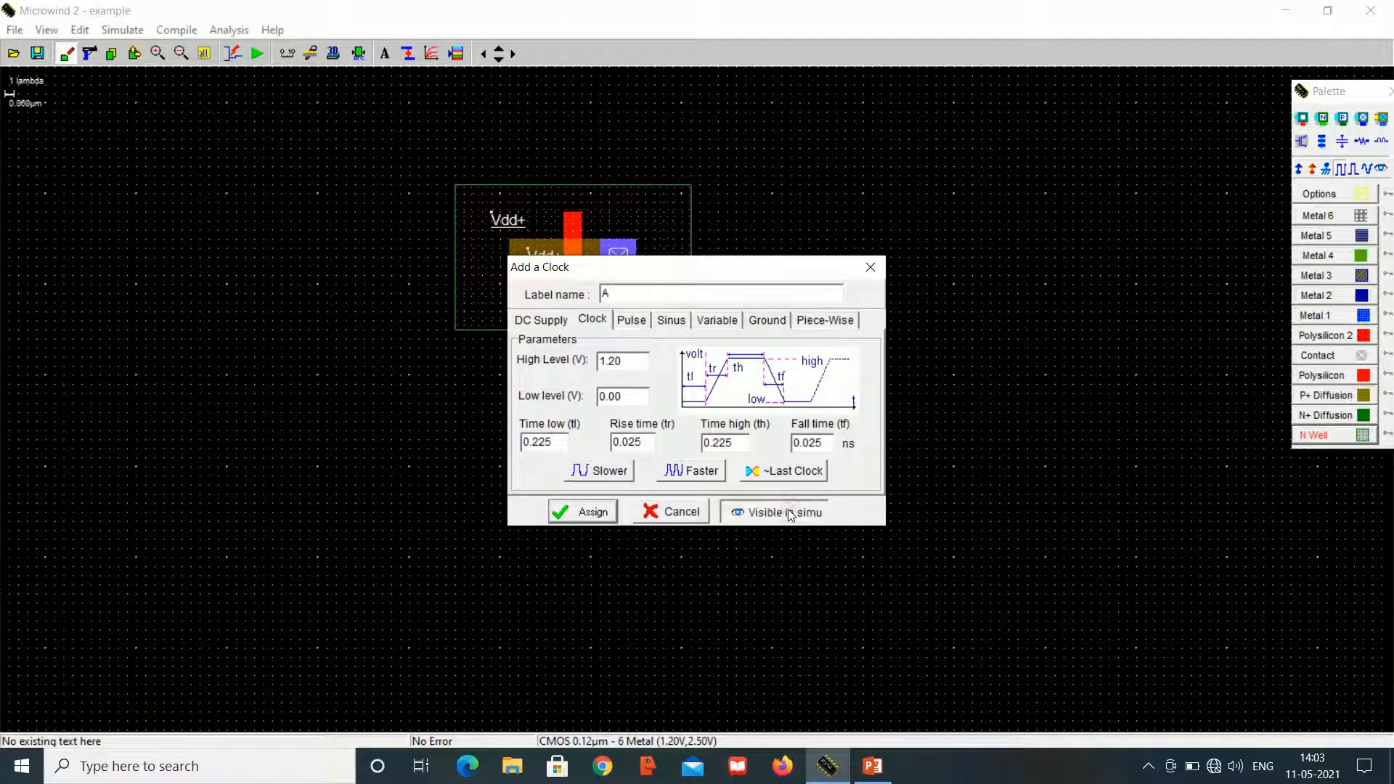
left_click(594, 513)
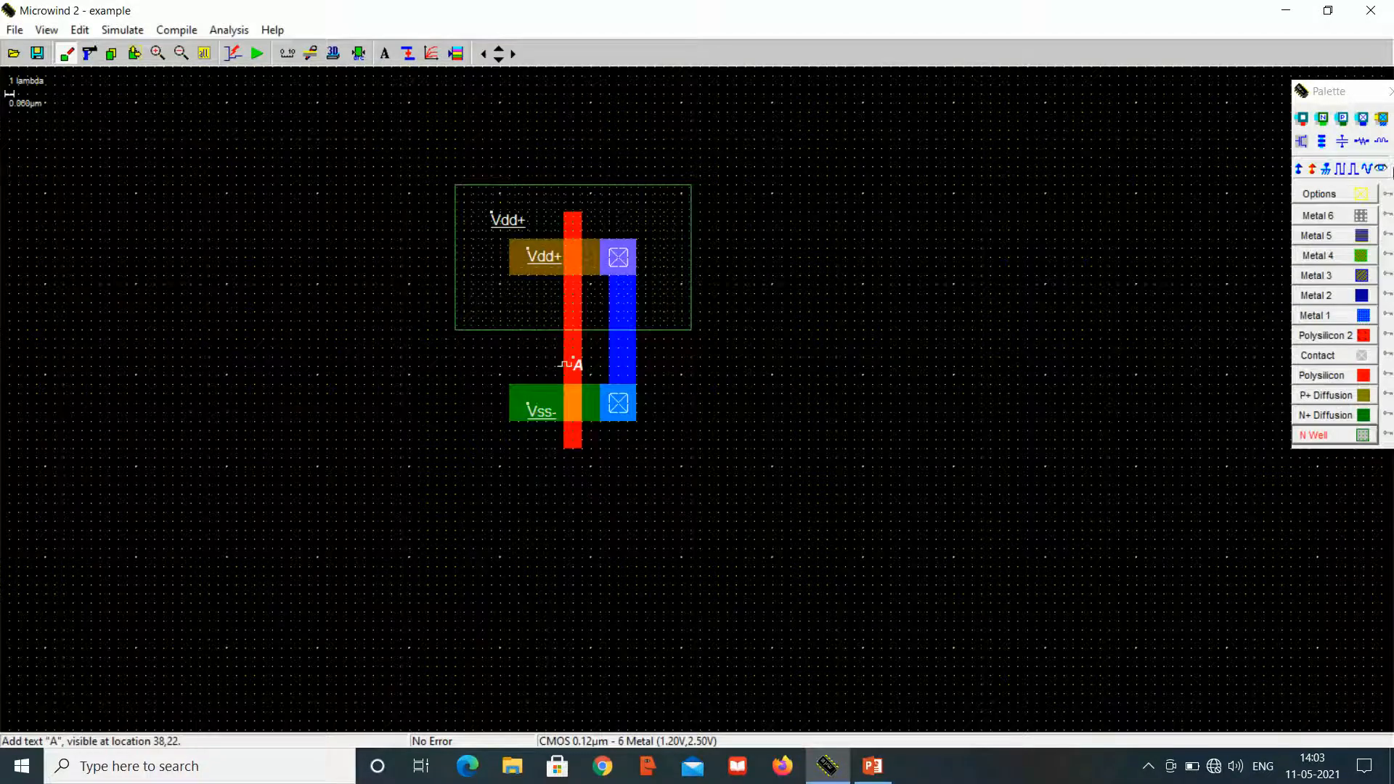
Step: Add an output label named Q, visible in simulation, on the Metal 1 strip level with the clock input
left_click(1382, 169)
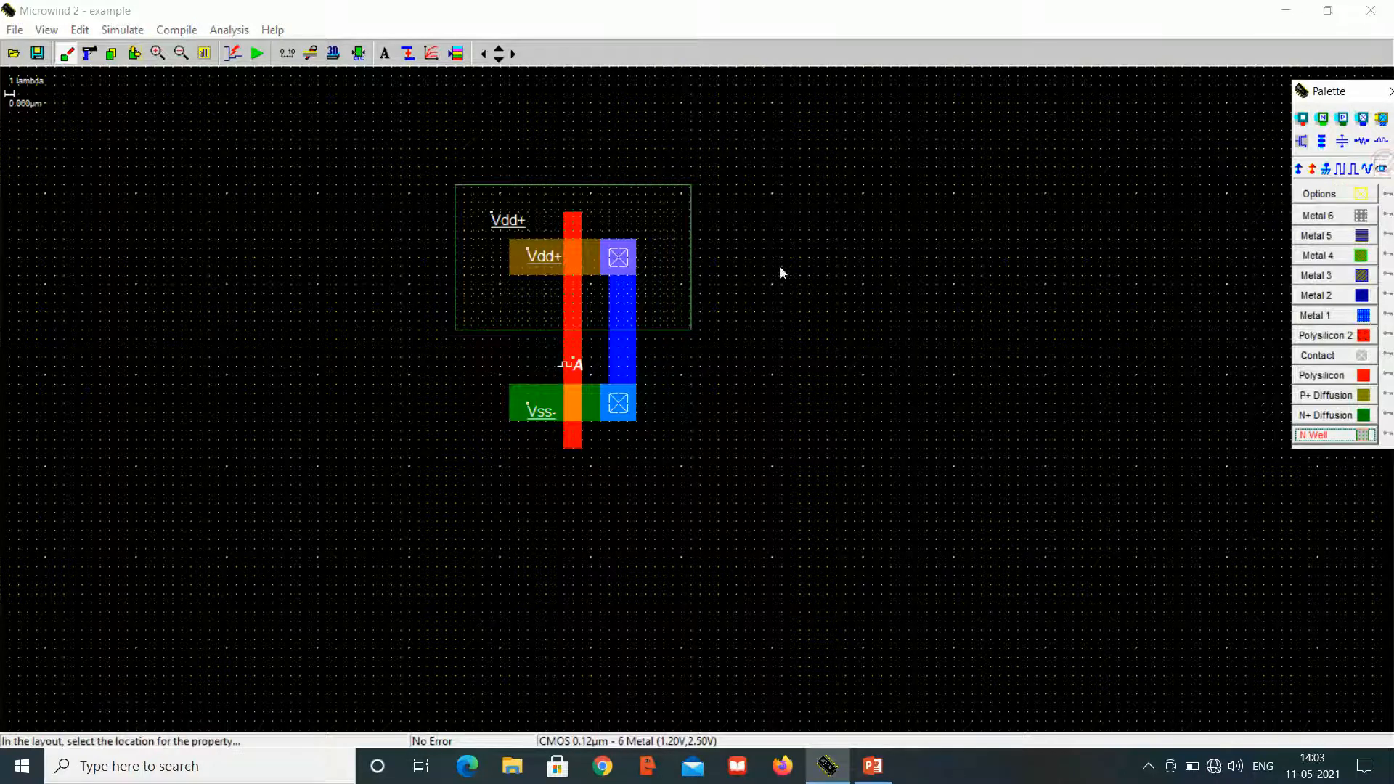
left_click(627, 359)
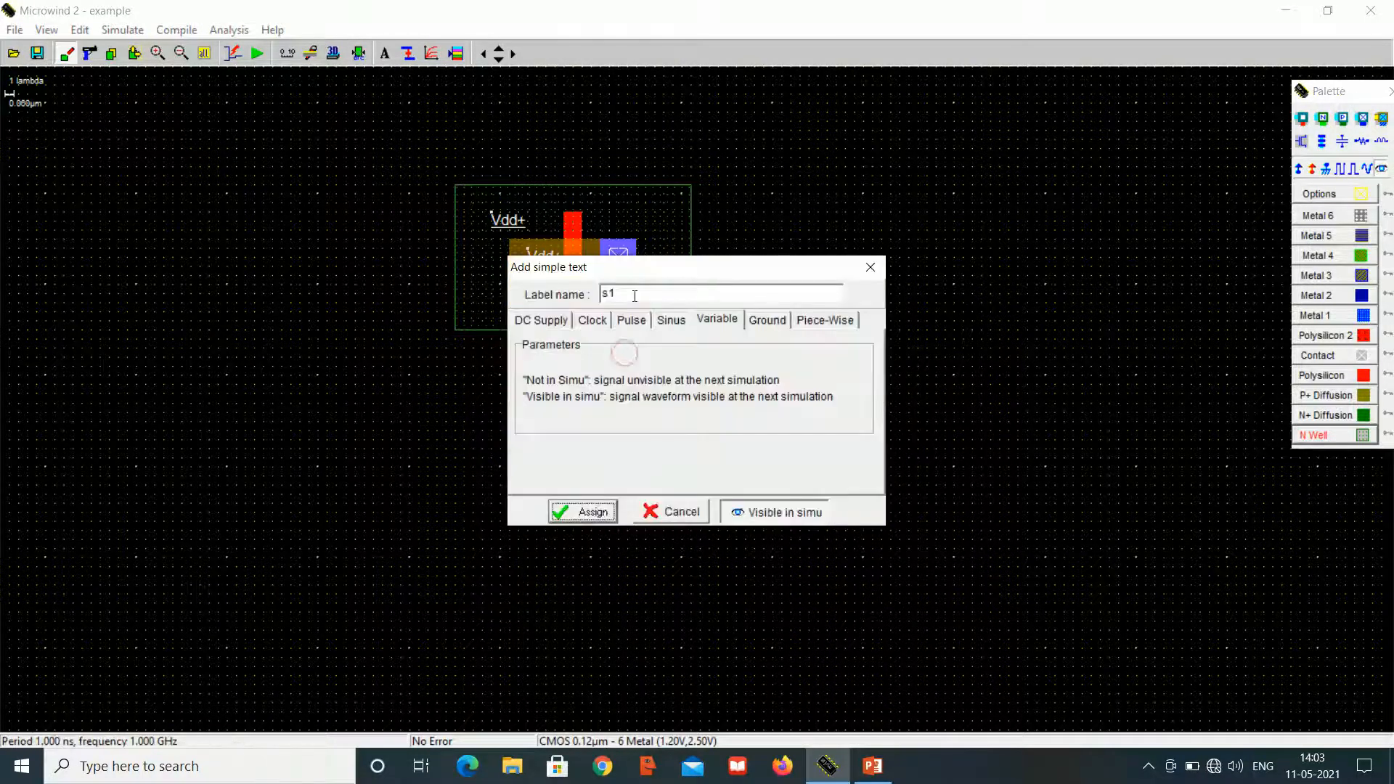
type("s")
key("BackSpace")
type("Q")
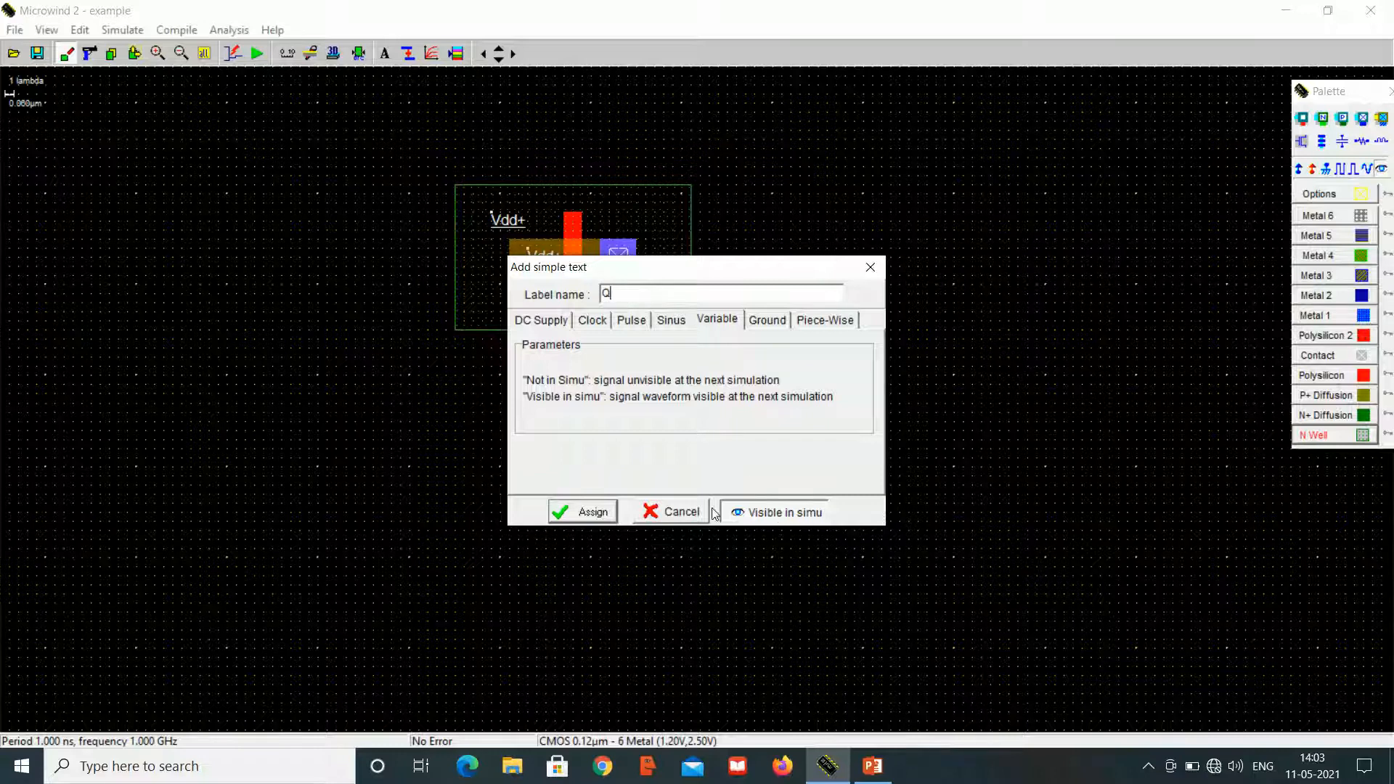
left_click(588, 512)
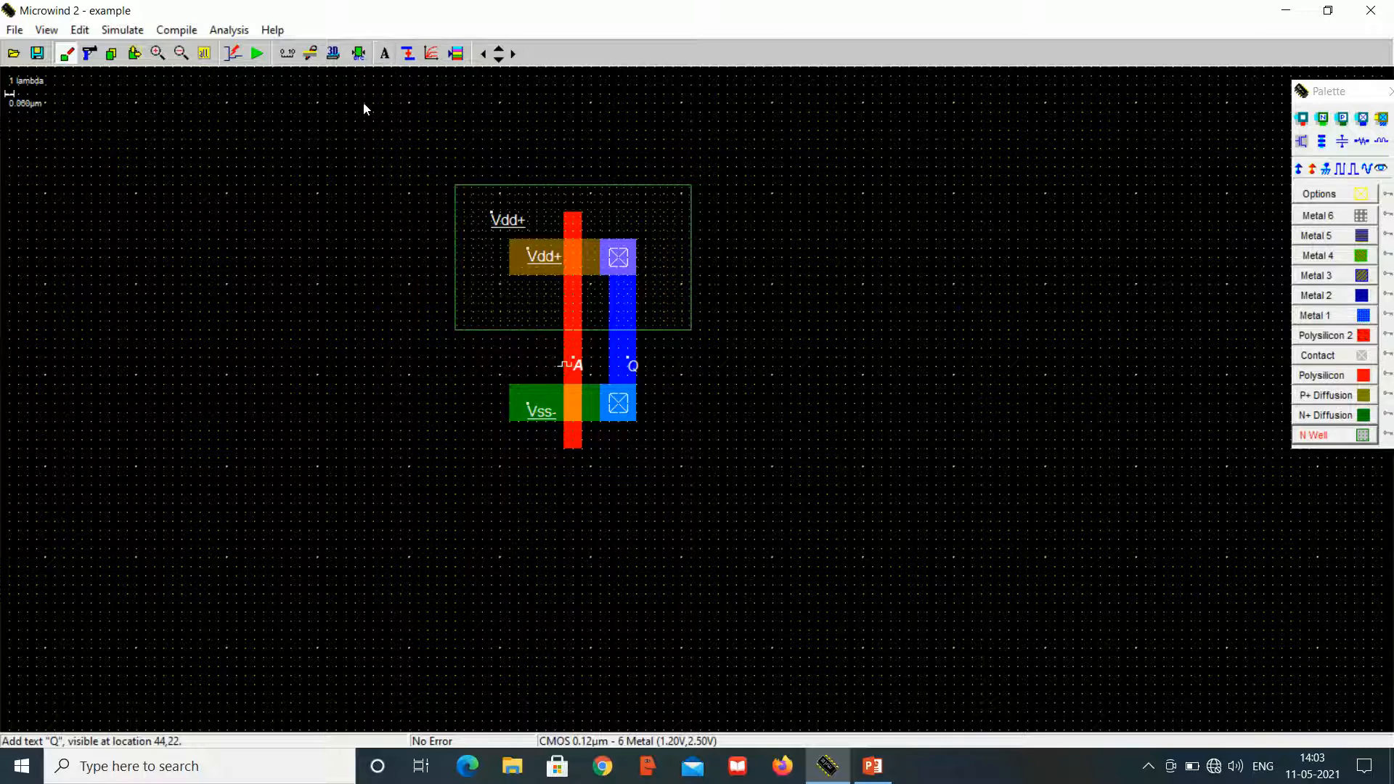
Step: Run the design rule check on the inverter layout and start its analog simulation
left_click(358, 55)
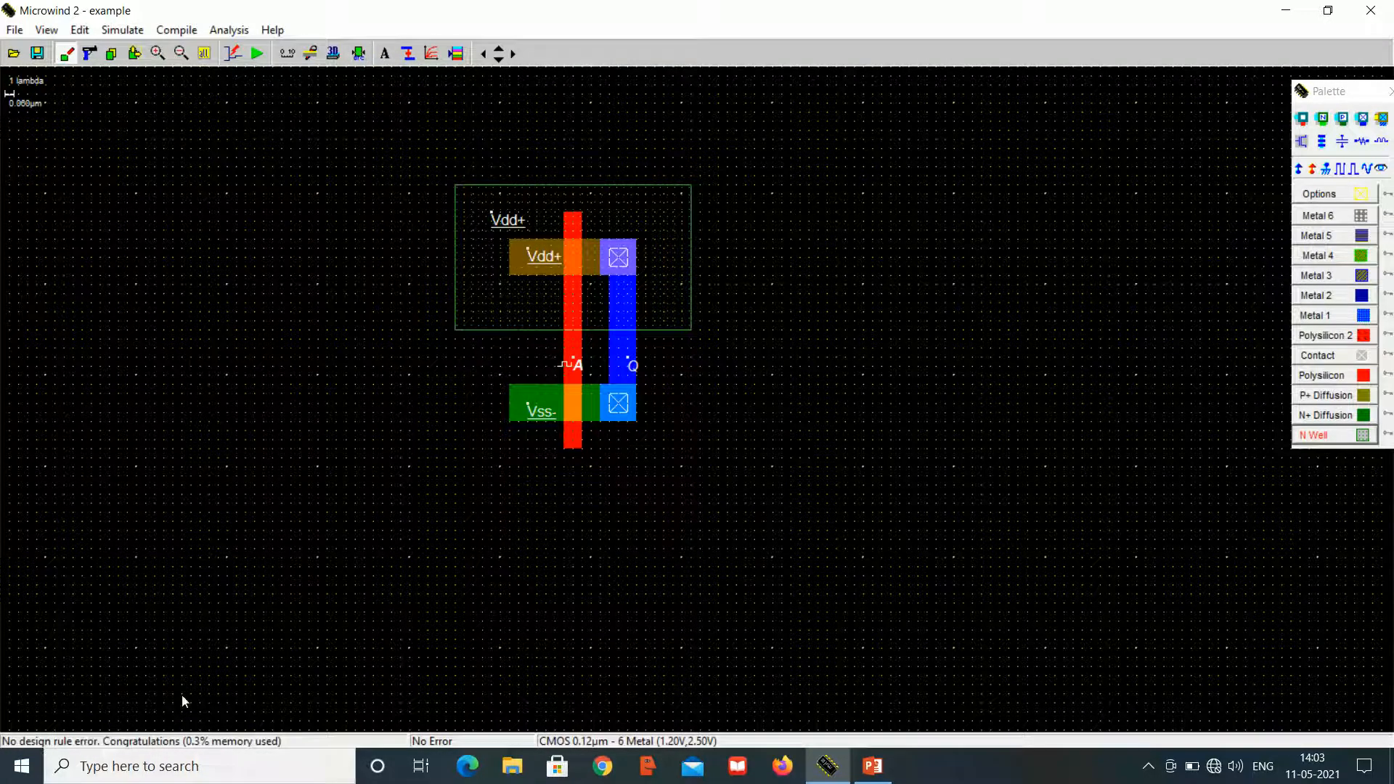
left_click(258, 54)
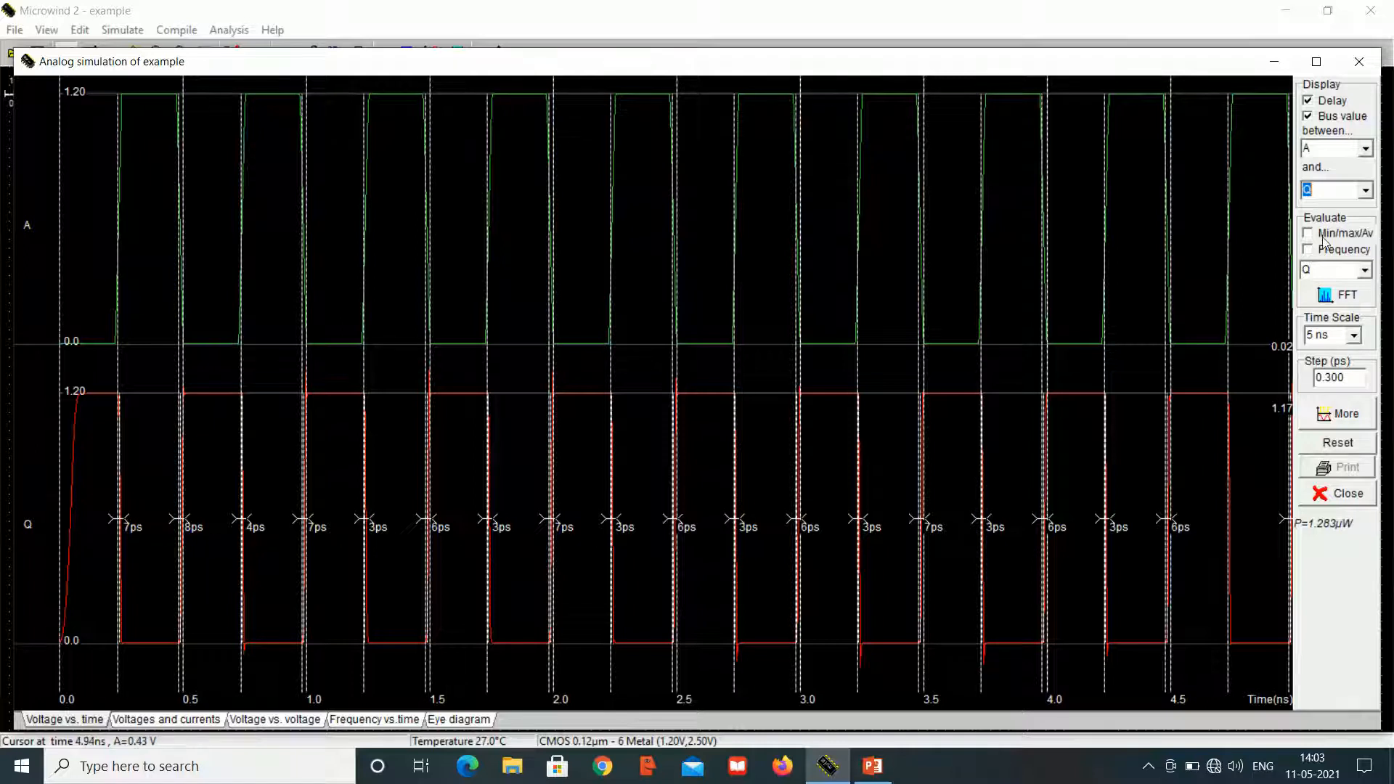
Step: Hide the delay and bus value displays in the simulation and restart the waveforms
left_click(1317, 102)
left_click(1309, 118)
left_click(1339, 447)
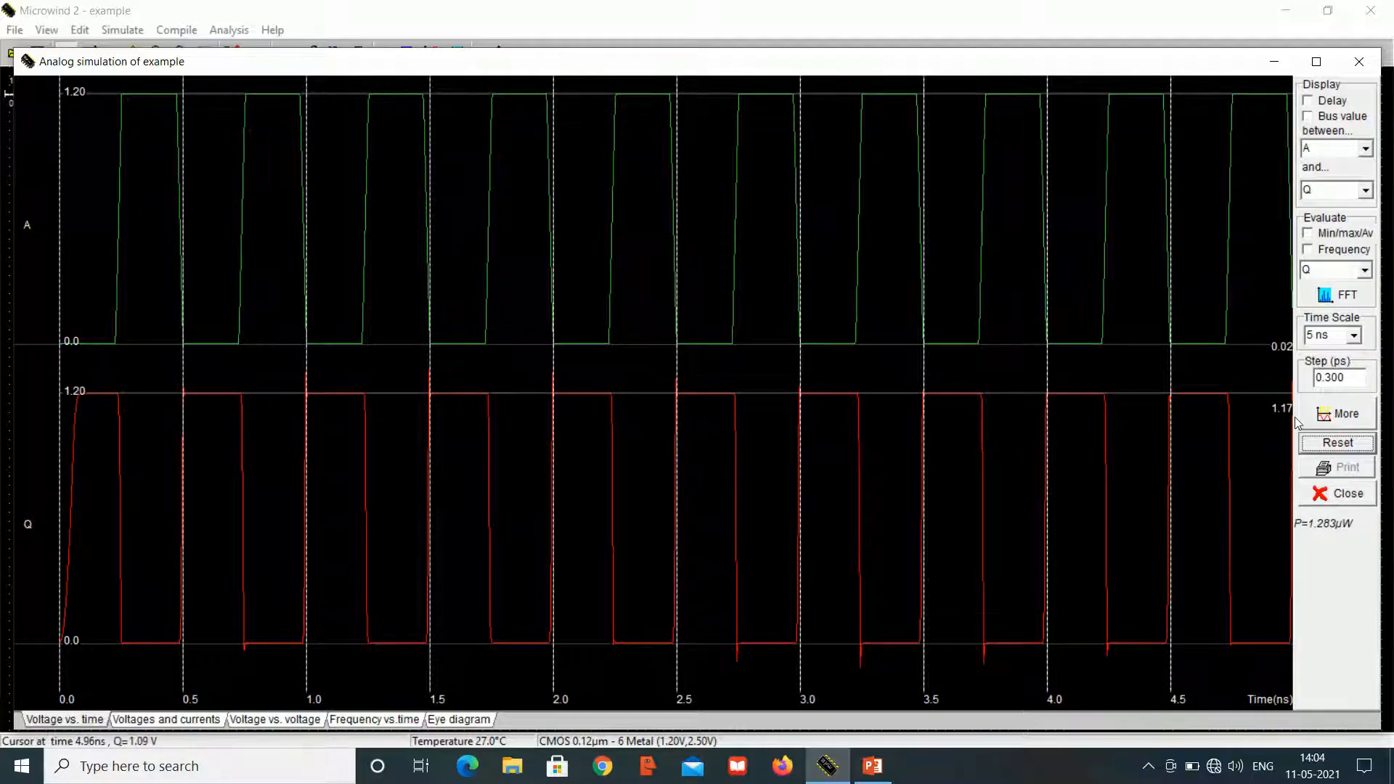
Step: Enable the frequency evaluation of Q and the delay display between A and Q, and restart the simulation
left_click(1311, 249)
left_click(1310, 100)
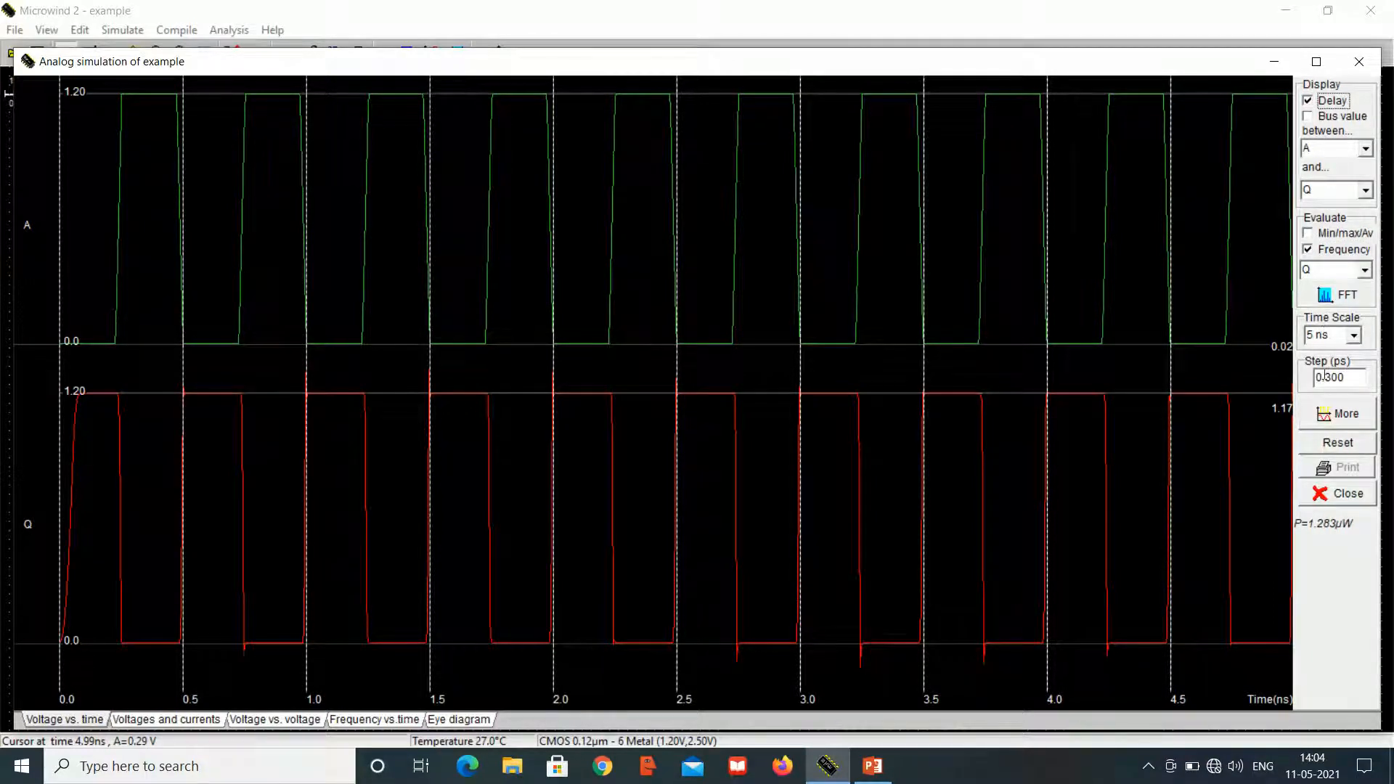
left_click(1335, 442)
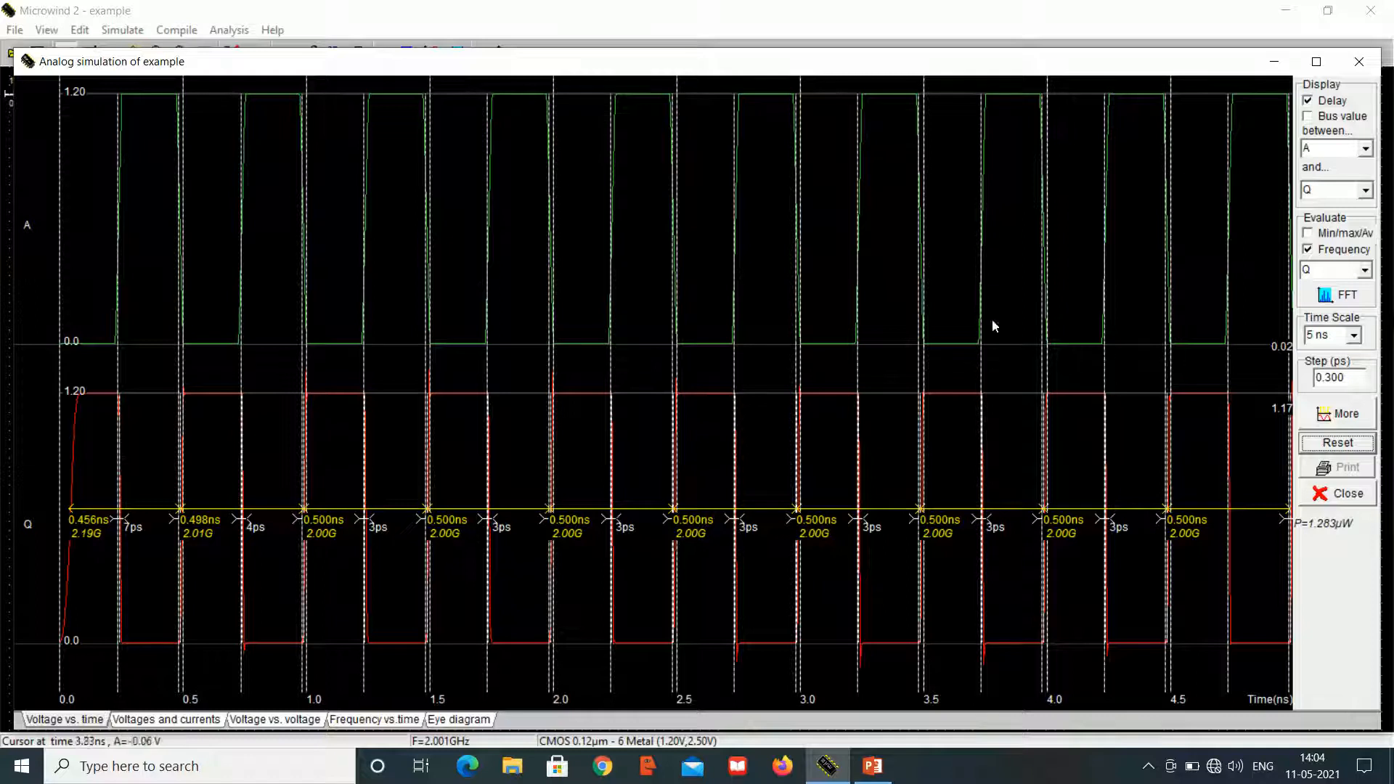
Step: Set the simulation's time scale to 10 ns and restart the waveforms
left_click(1353, 335)
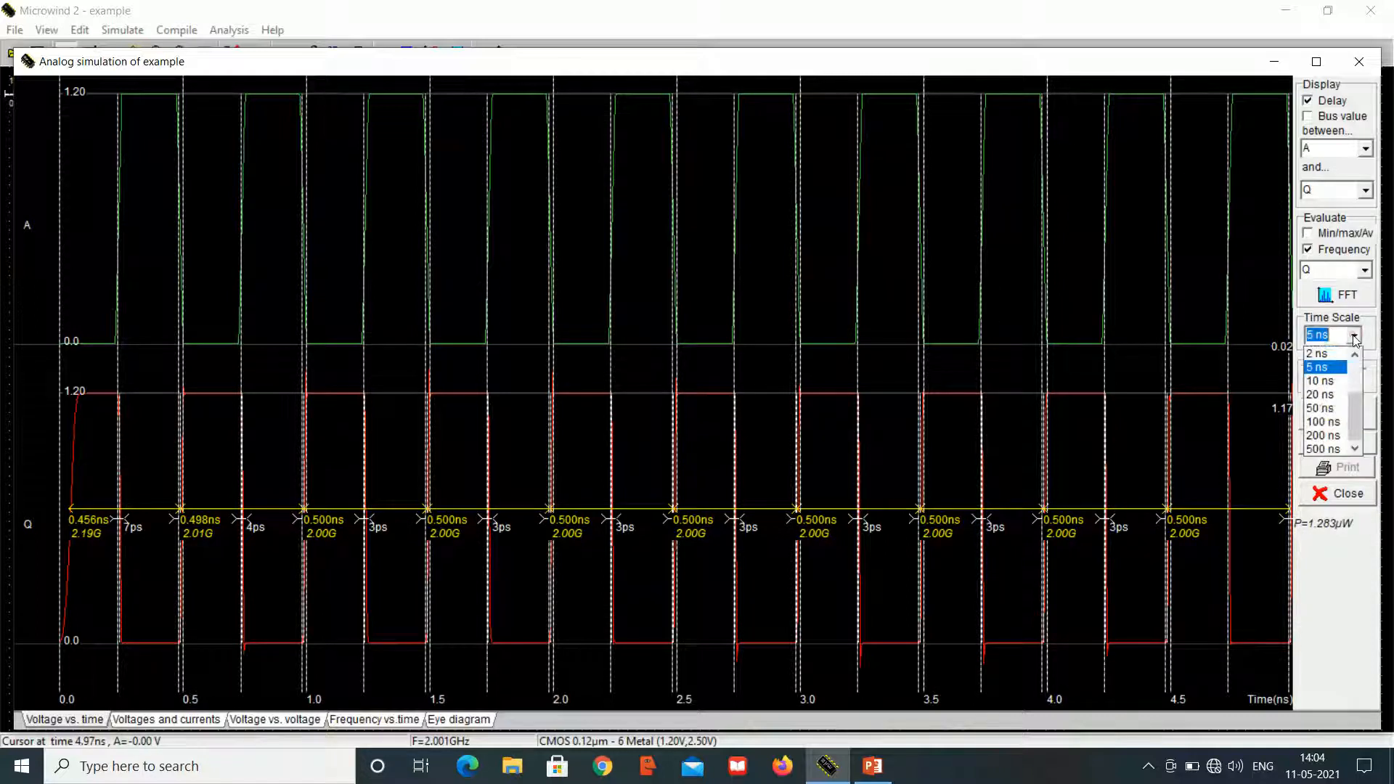
left_click(1323, 381)
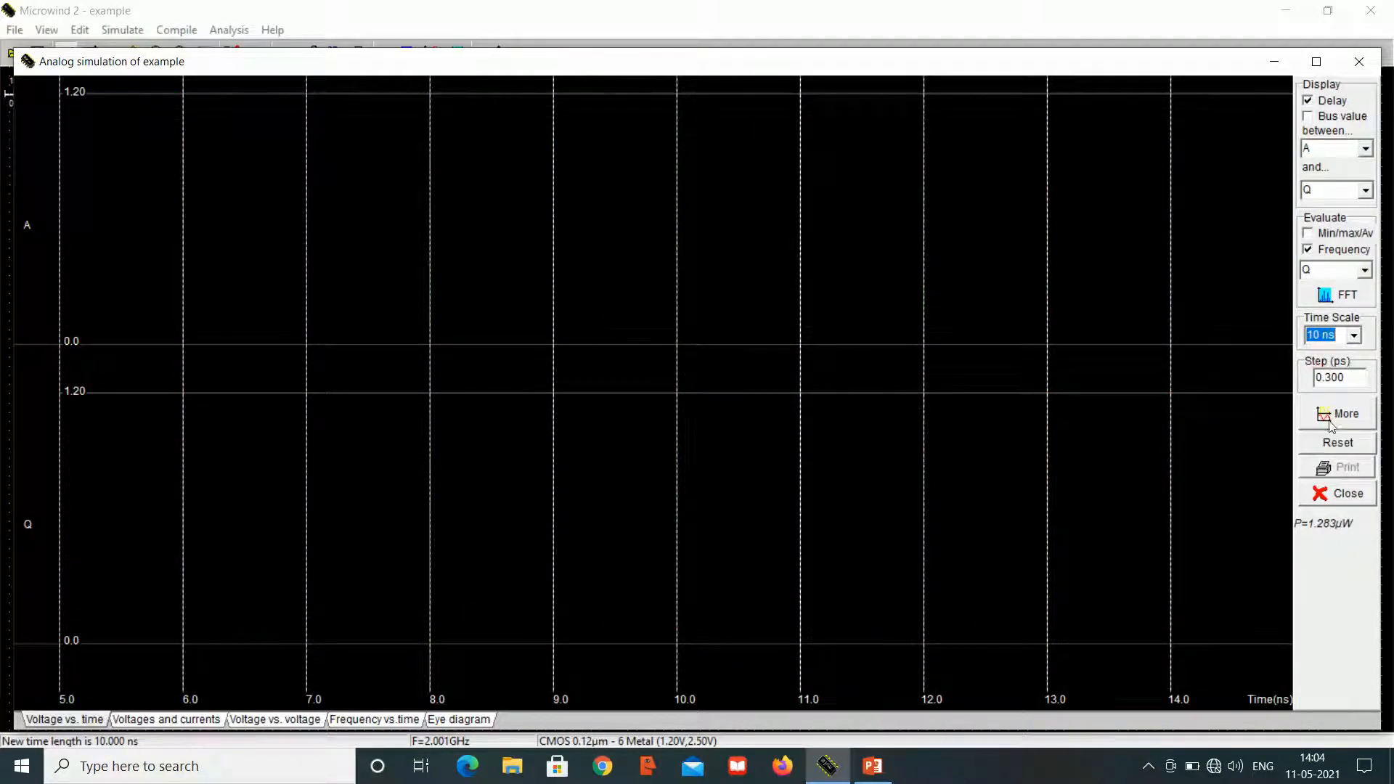
left_click(1337, 443)
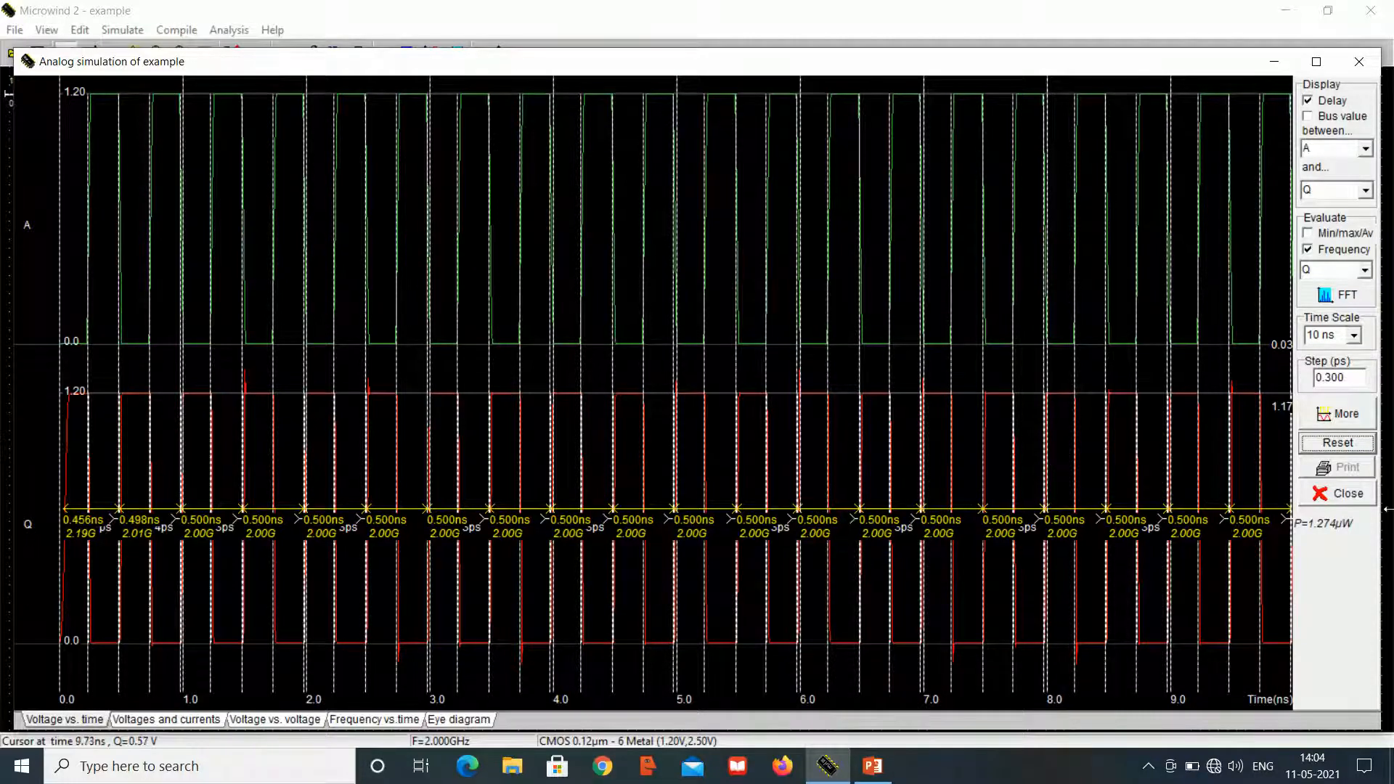
Step: Check the NOT gate's truth table on the PowerPoint slide, then return to Microwind and close the simulation
left_click(1267, 61)
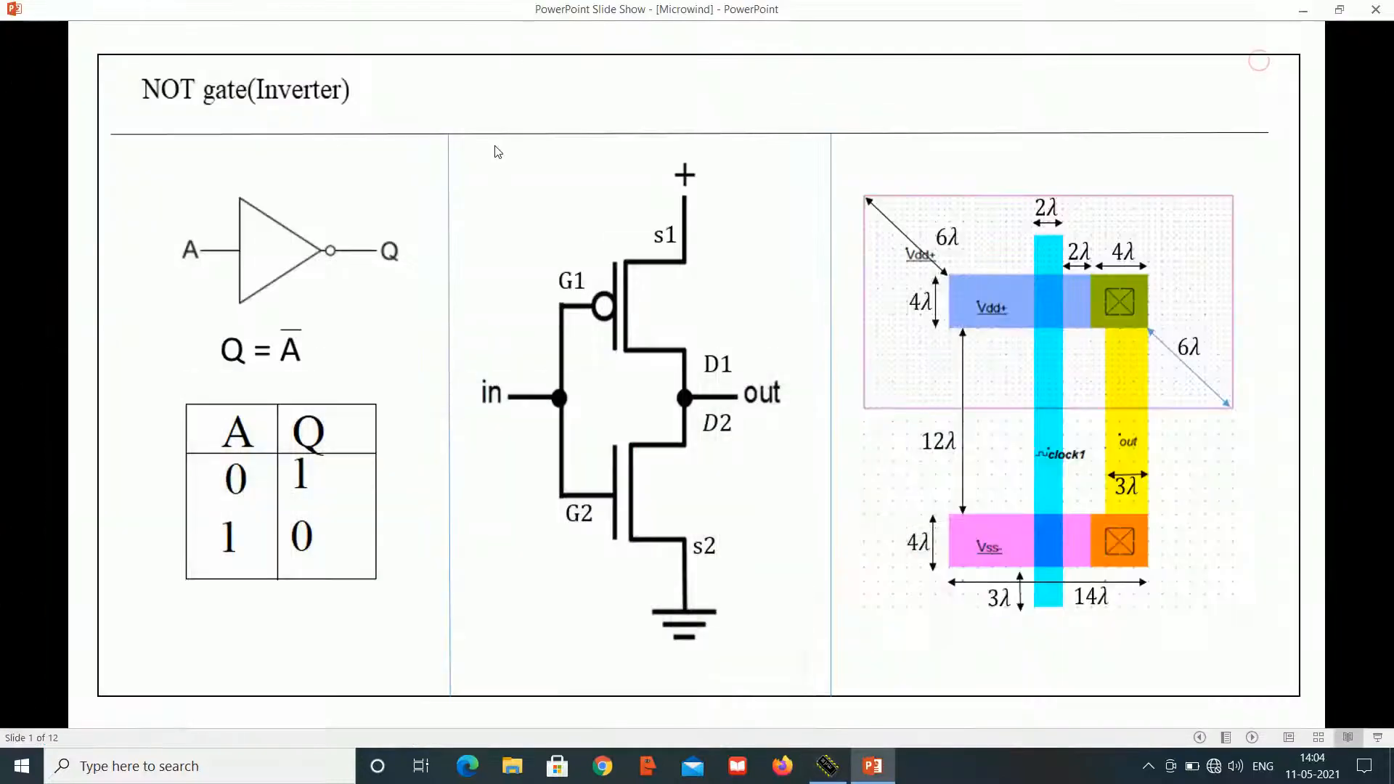
left_click(827, 765)
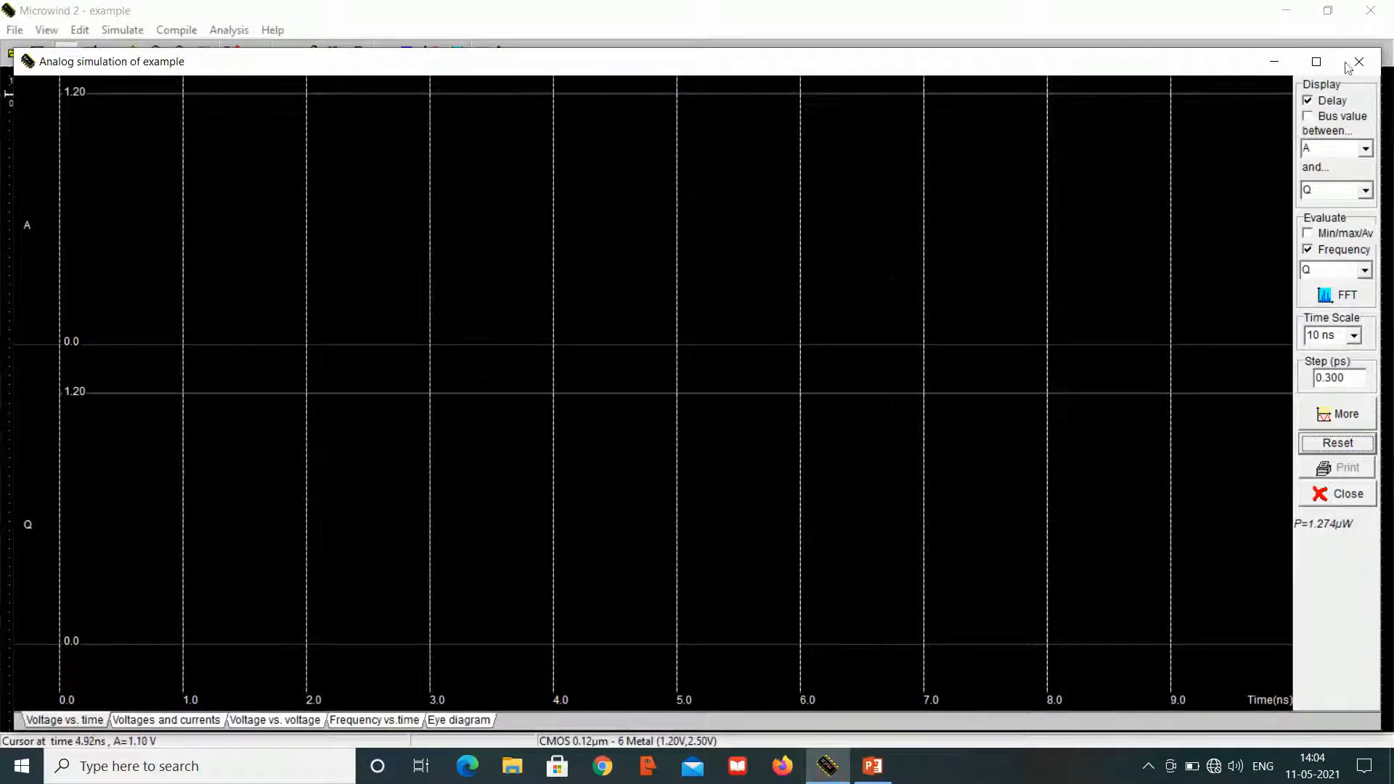
left_click(1338, 494)
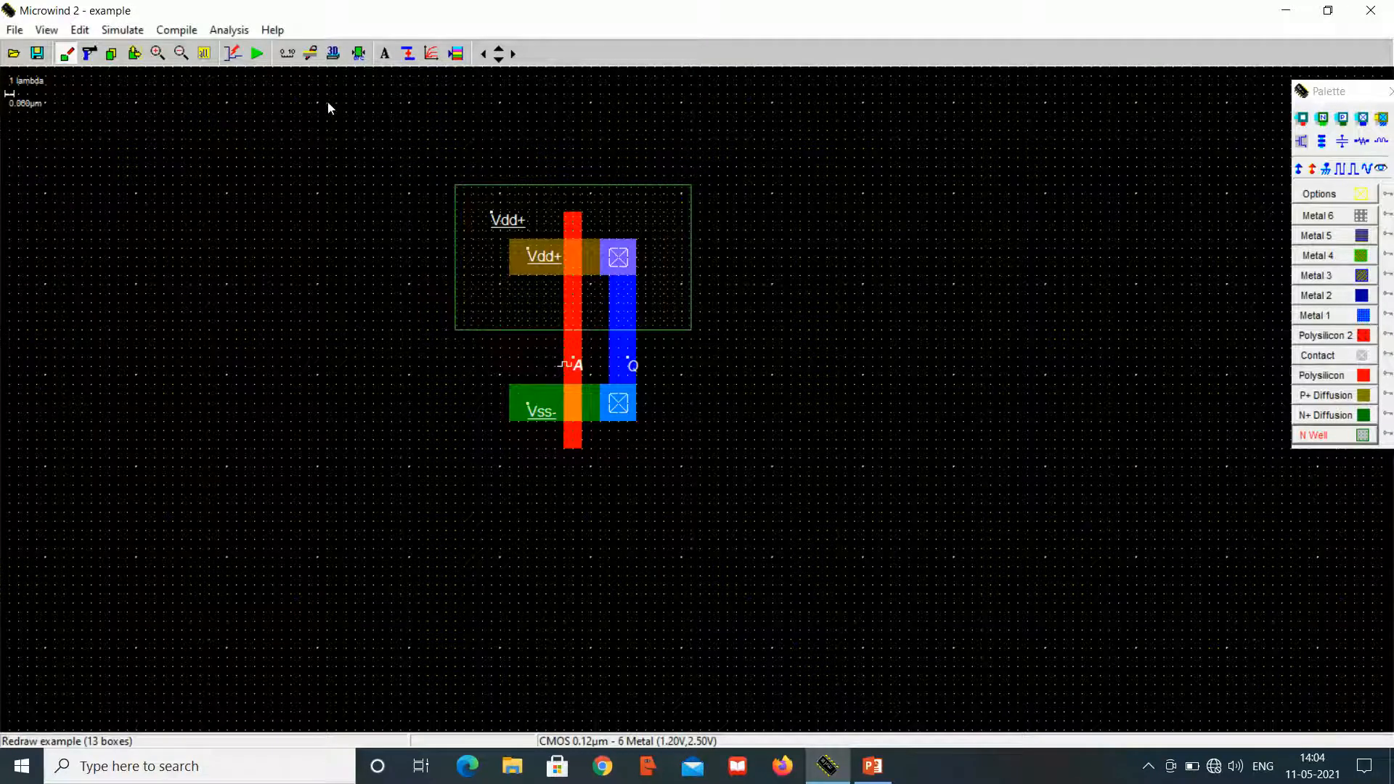
Step: Measure the layout's overall width and height with the ruler, from the N Well's upper-left corner to the polysilicon's lower end
left_click(290, 61)
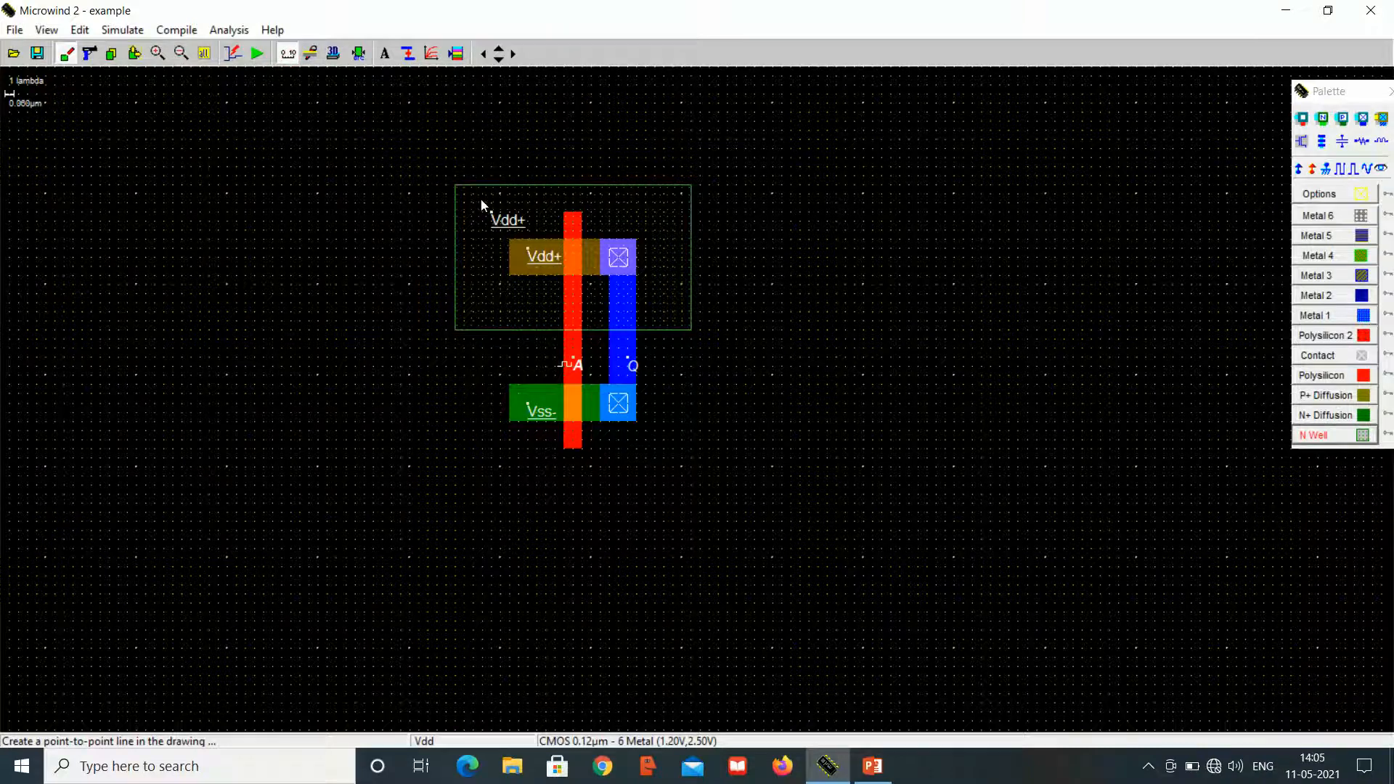
left_click_drag(456, 188, 691, 450)
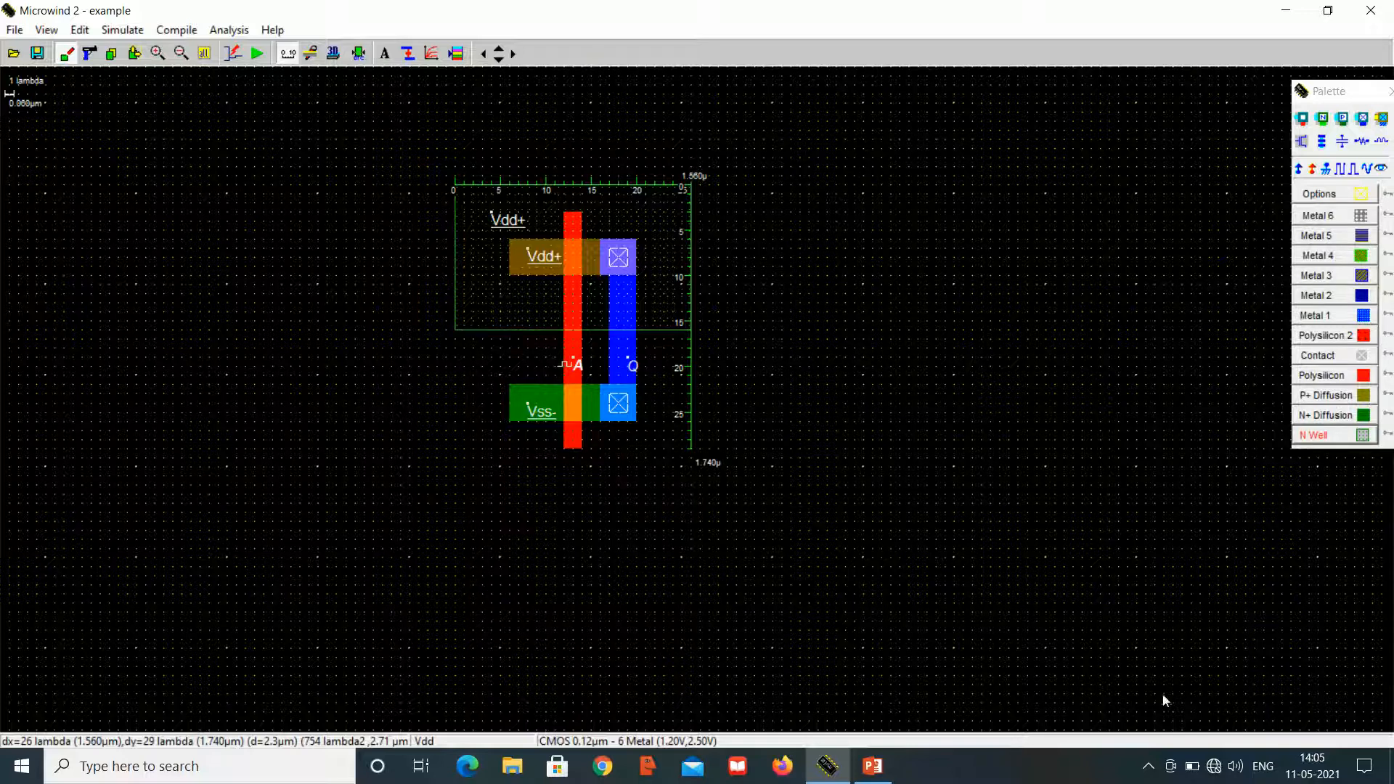
left_click(1154, 765)
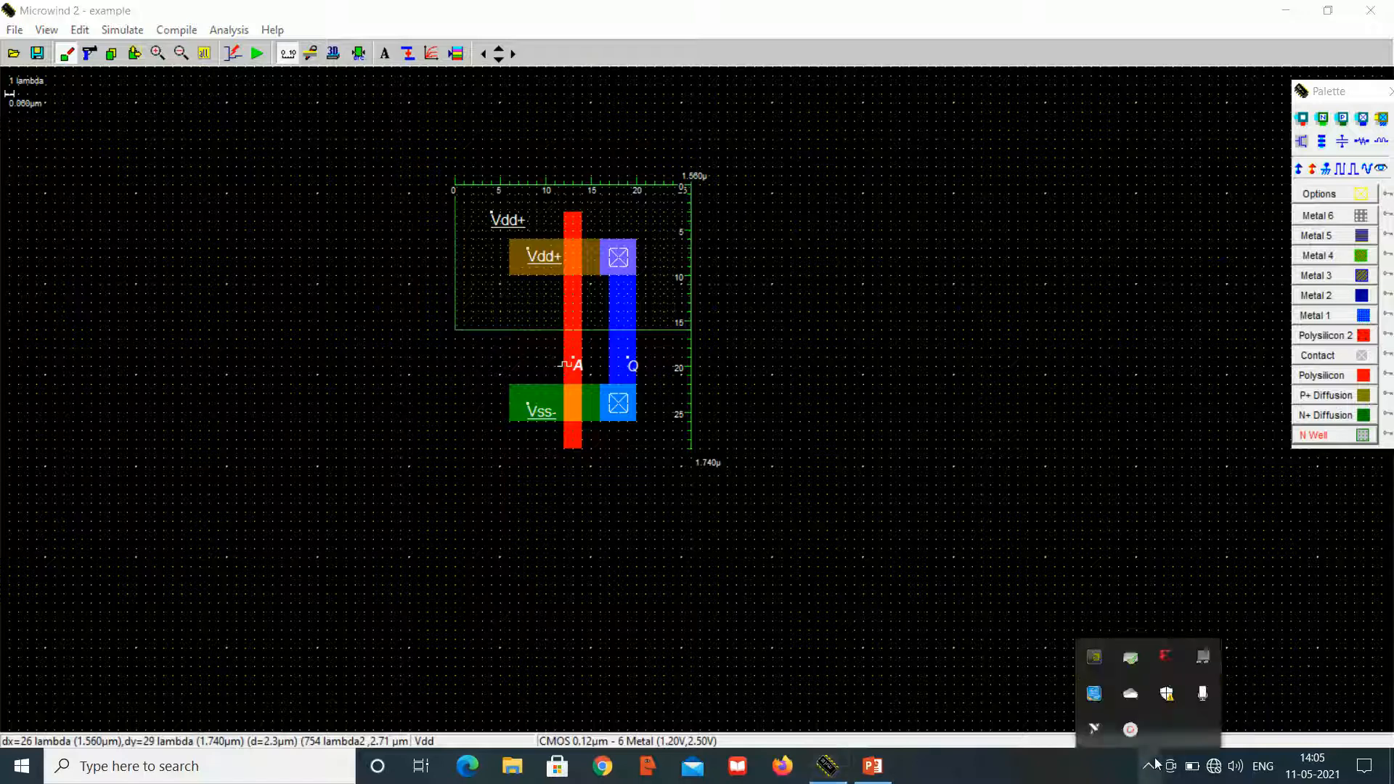
left_click(1134, 732)
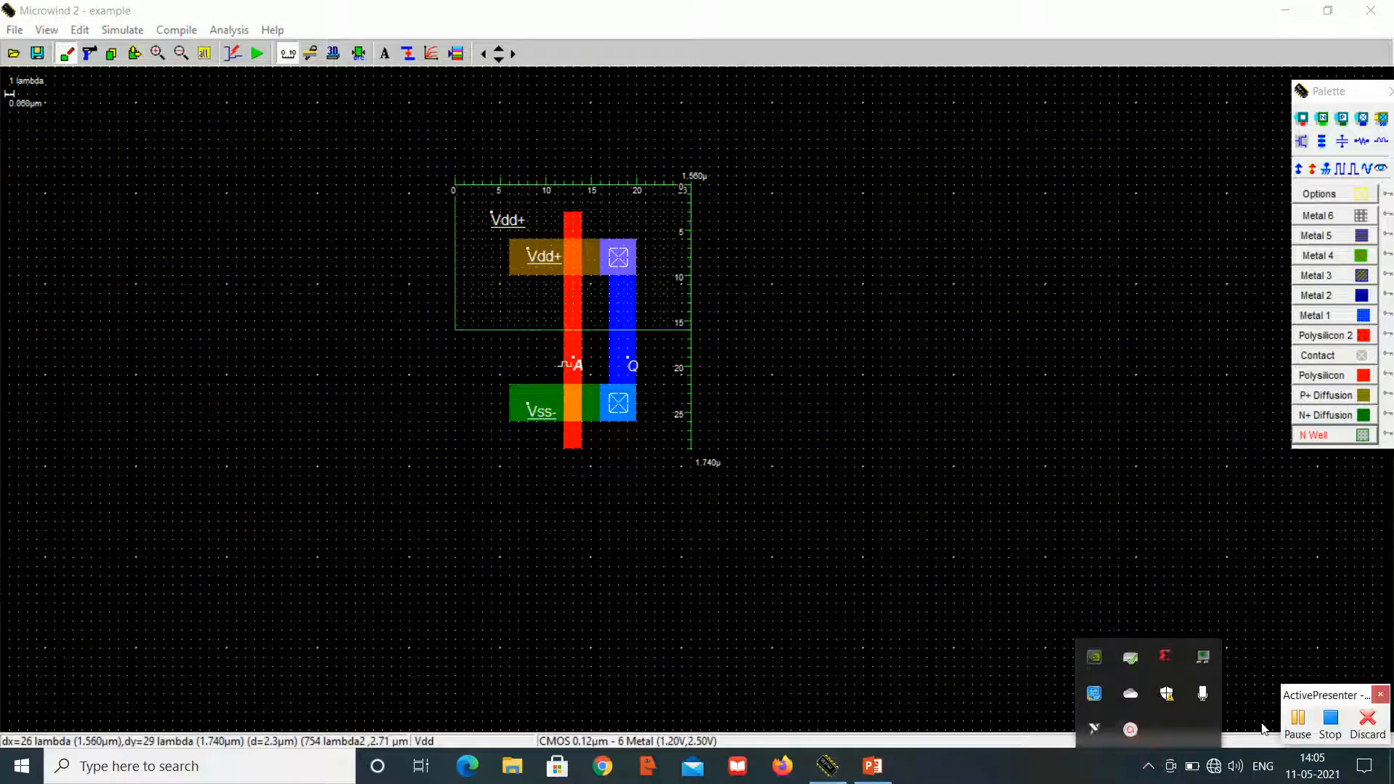
left_click(1299, 724)
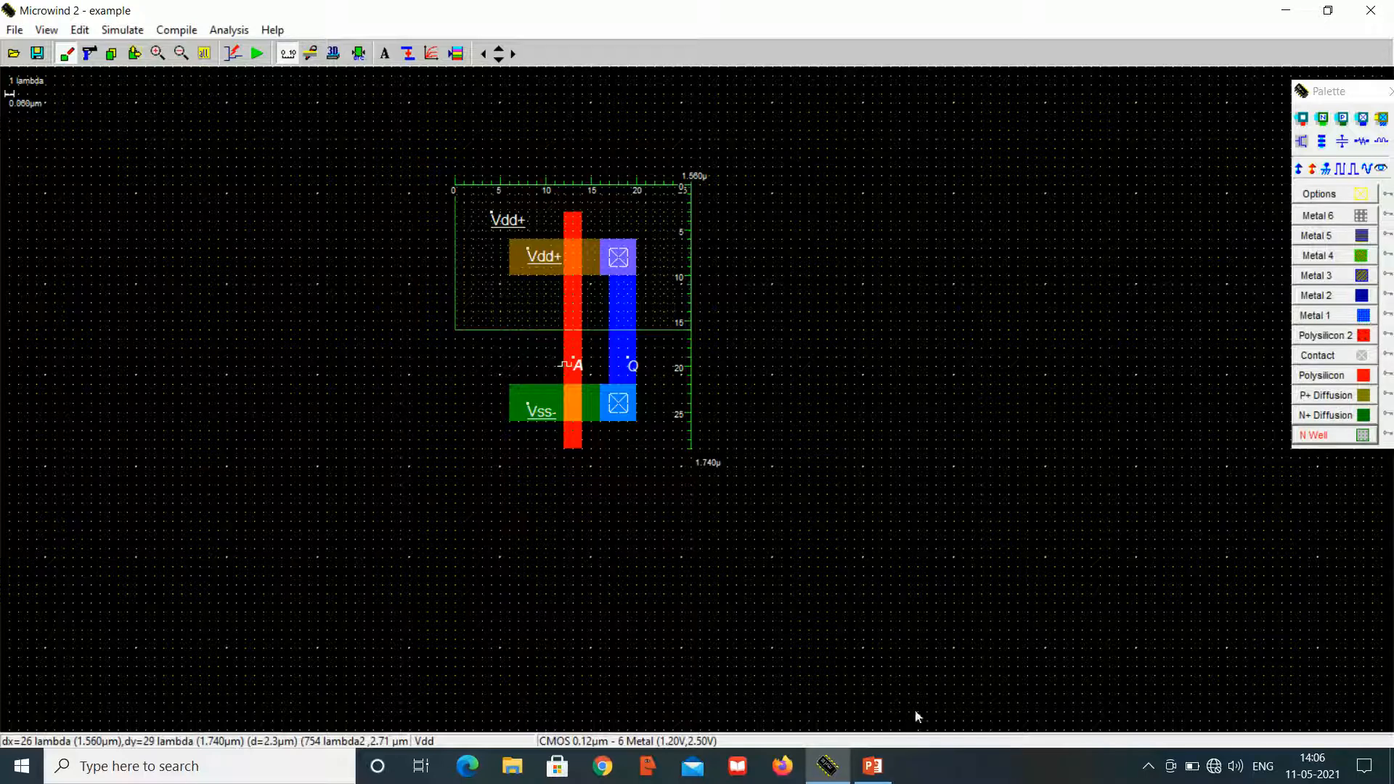
left_click(1148, 767)
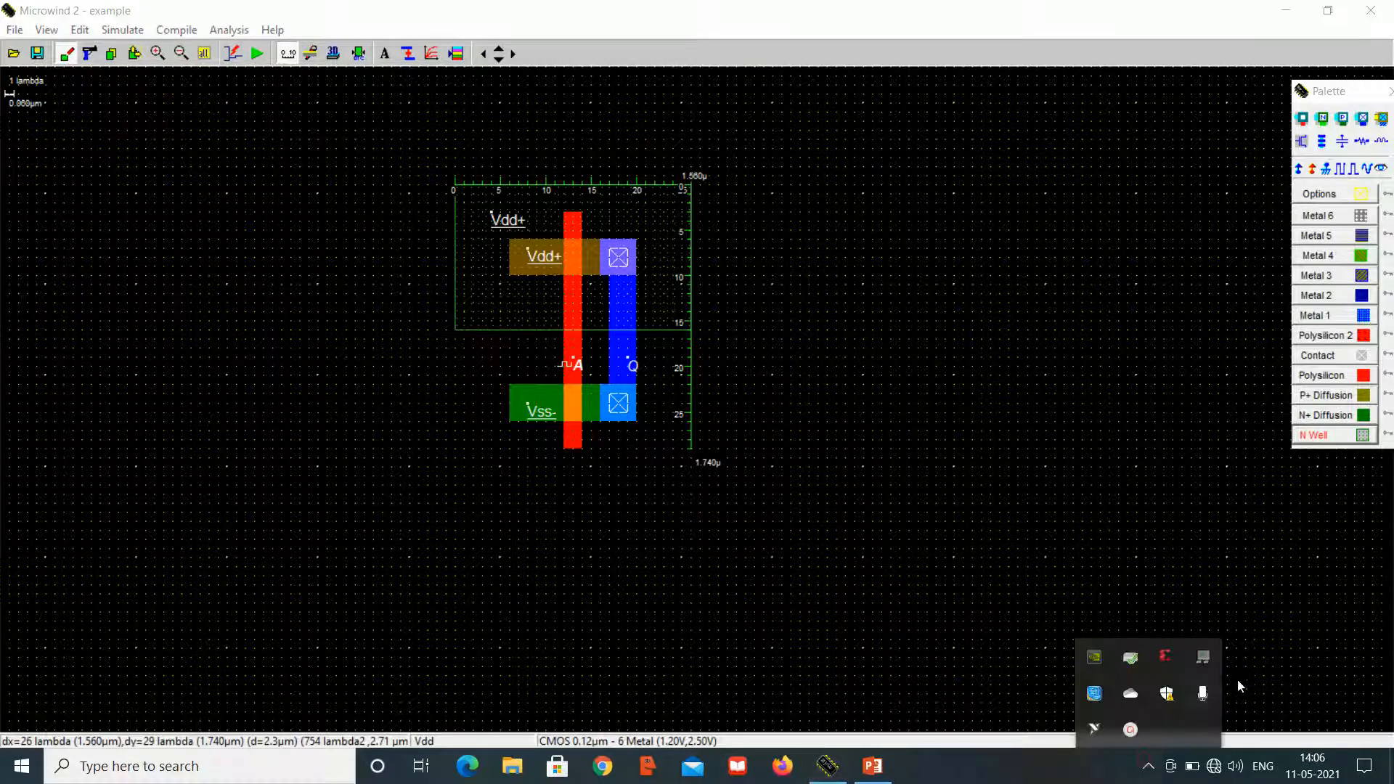
left_click(1131, 728)
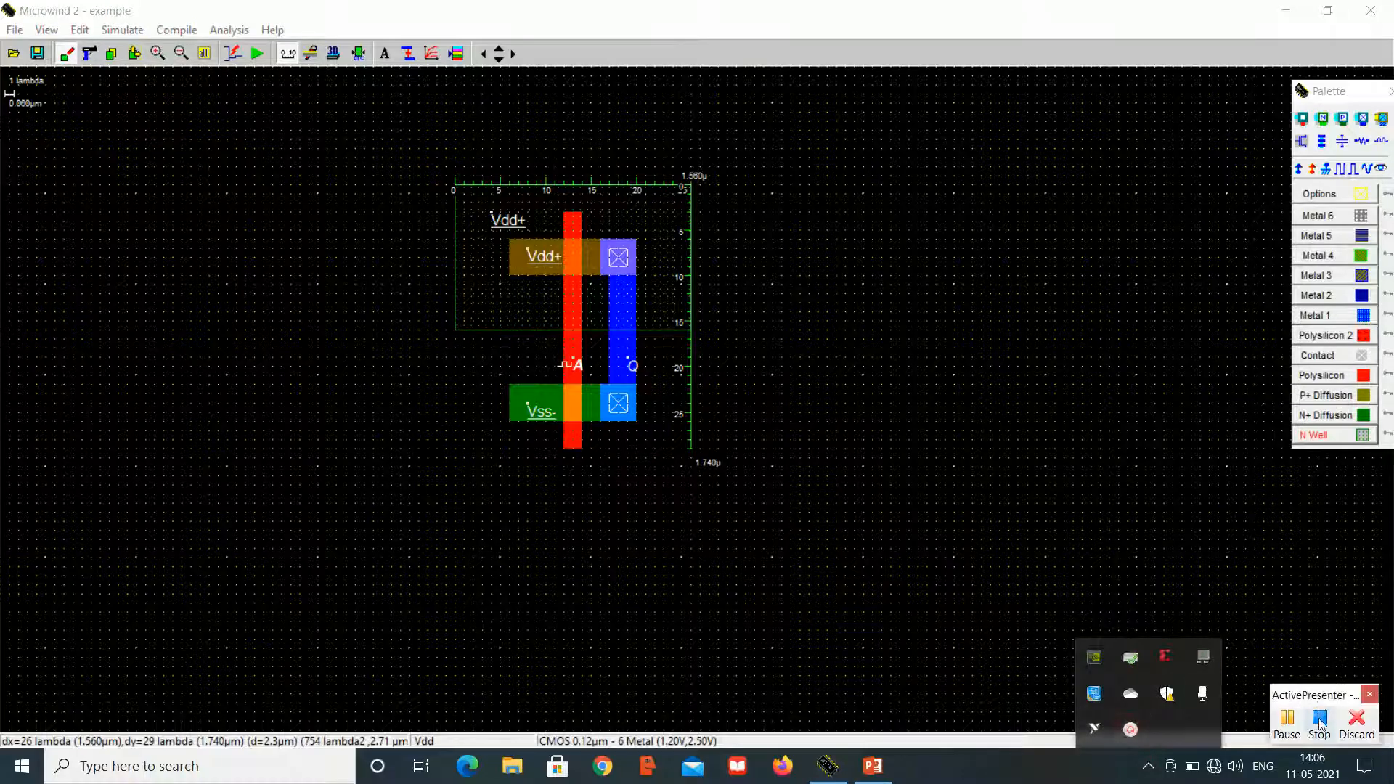